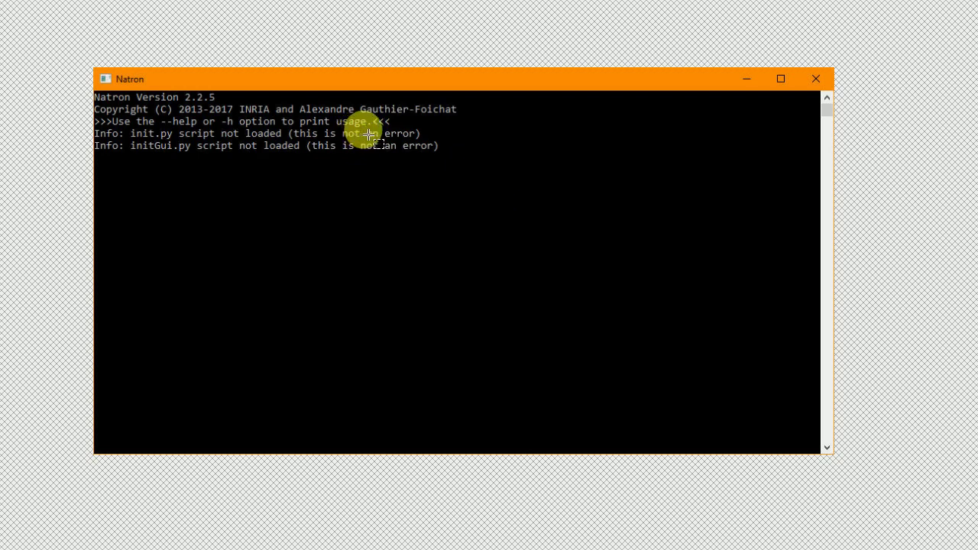
left_click(363, 131)
left_click(374, 146)
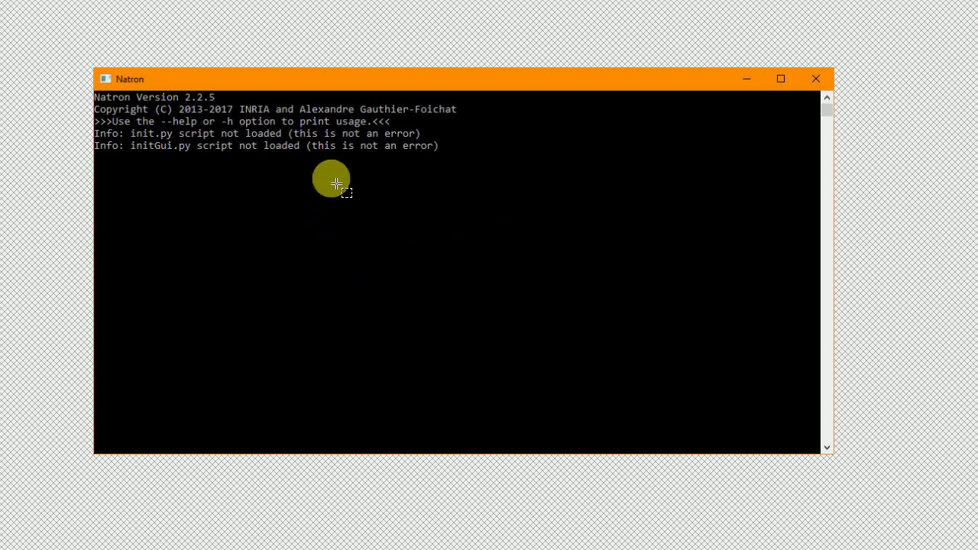
left_click(444, 179)
left_click(389, 218)
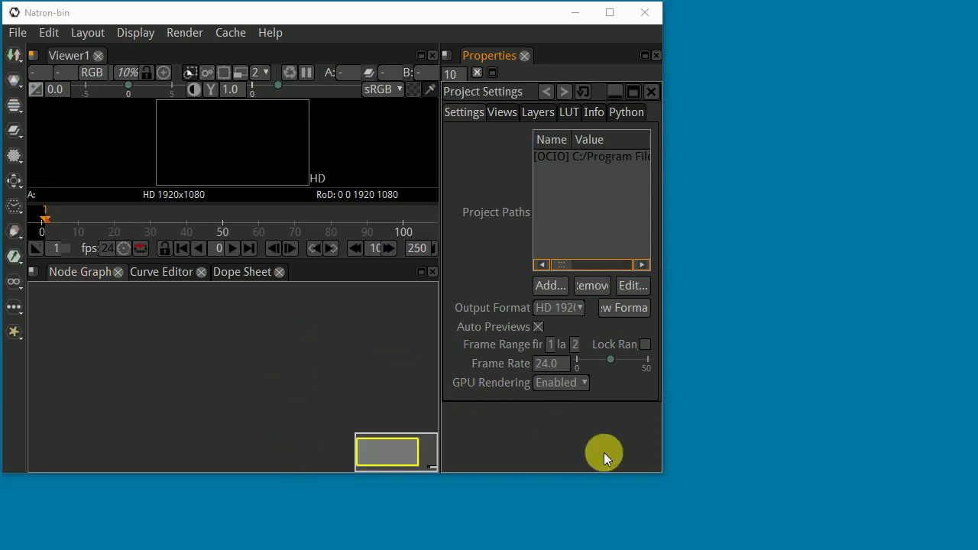
Enlarge the application window to fill the screen and place the Viewer1 node near the centre of the Node Graph
left_click_drag(666, 480, 976, 549)
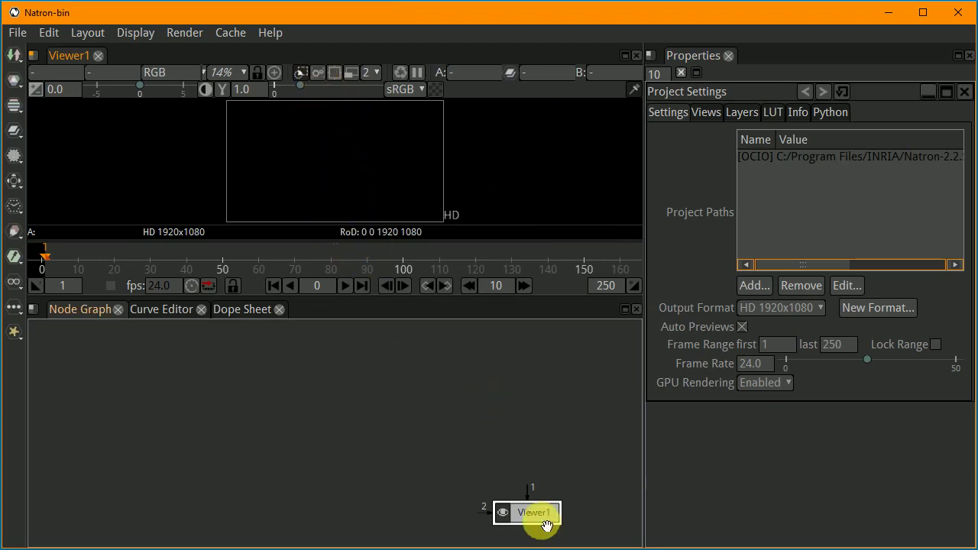
left_click_drag(544, 519, 294, 507)
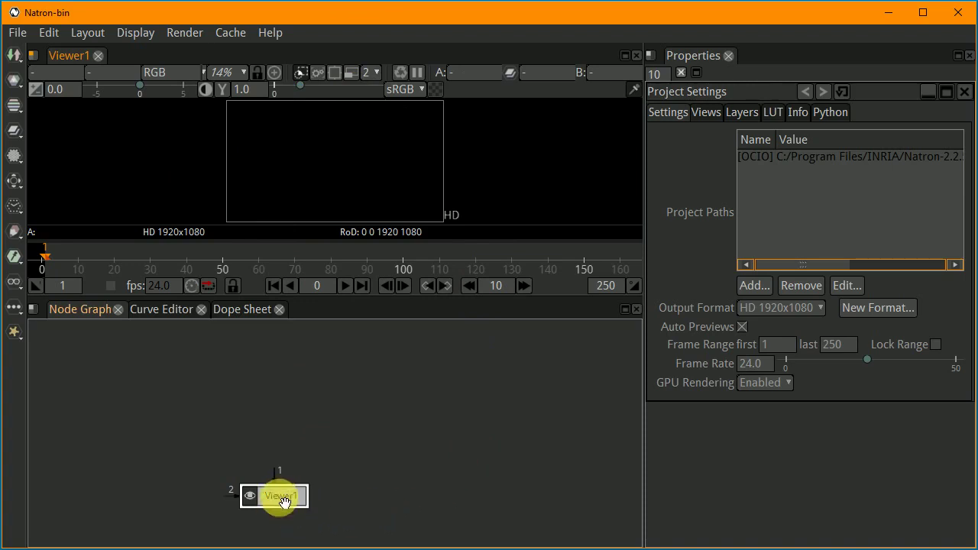
left_click_drag(283, 501, 311, 425)
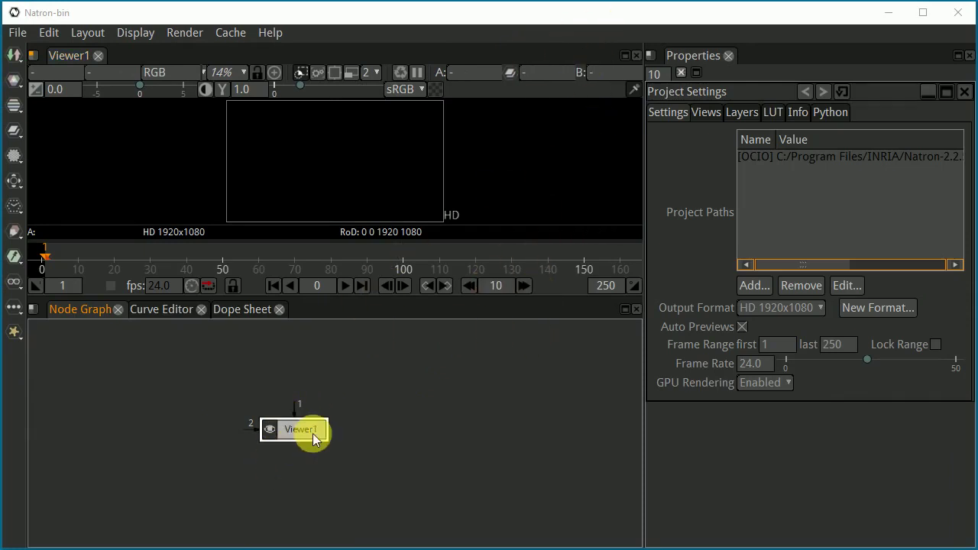
left_click_drag(313, 433, 305, 443)
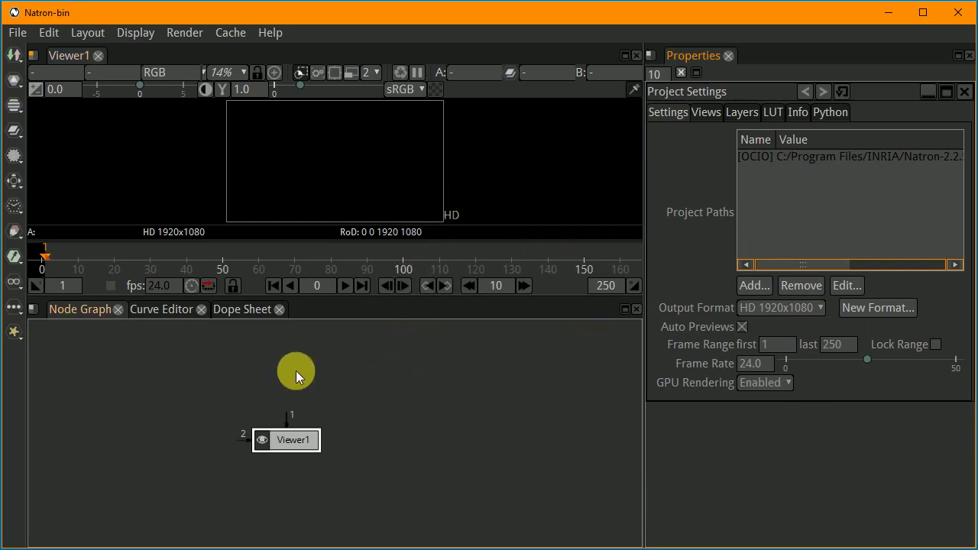
left_click(329, 460)
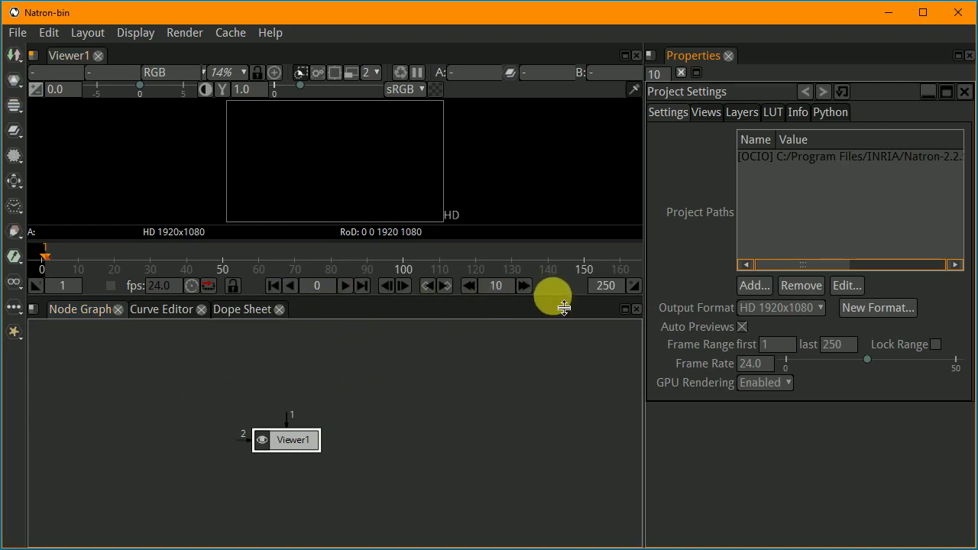
Resize the panes so the viewer area is taller and the Properties area is slightly wider, and deselect the Viewer1 node
left_click_drag(551, 303, 537, 375)
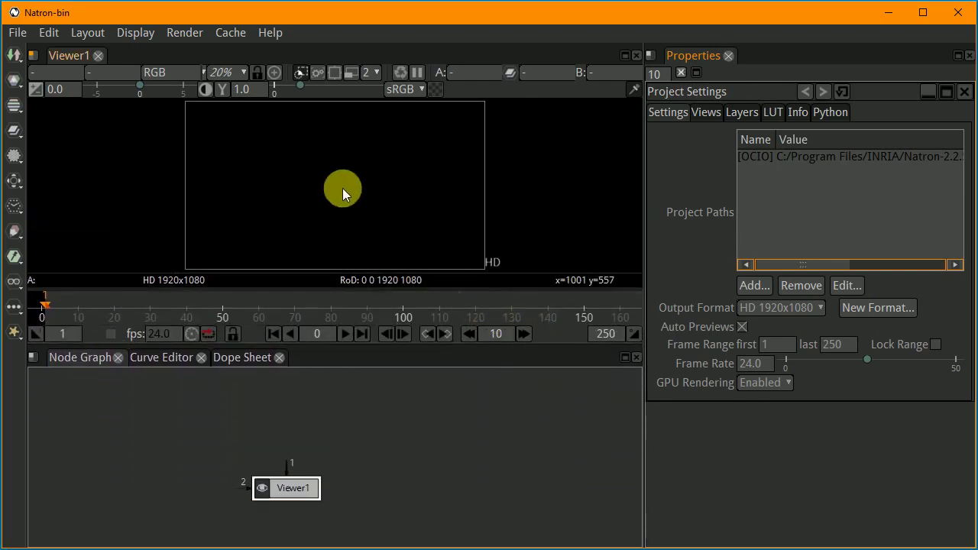
left_click(273, 183)
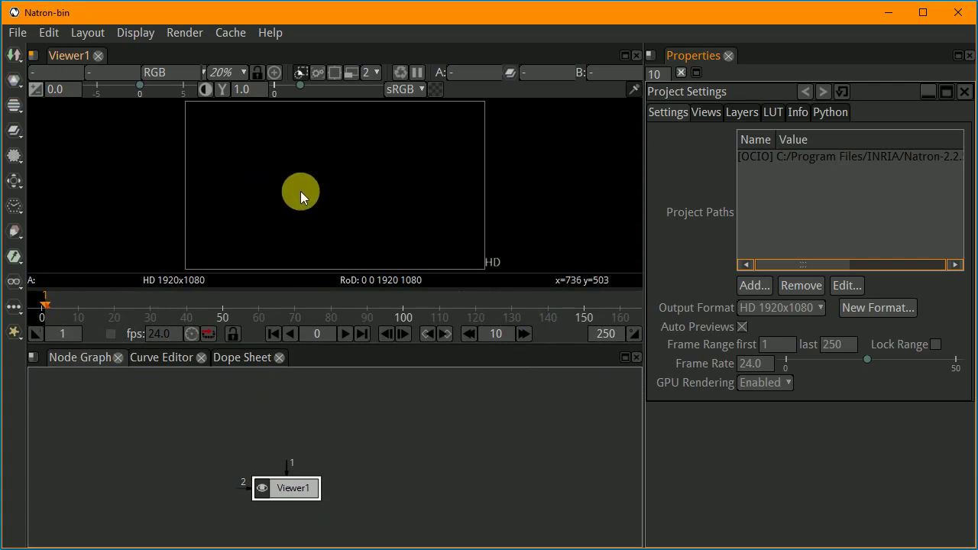
left_click(301, 196)
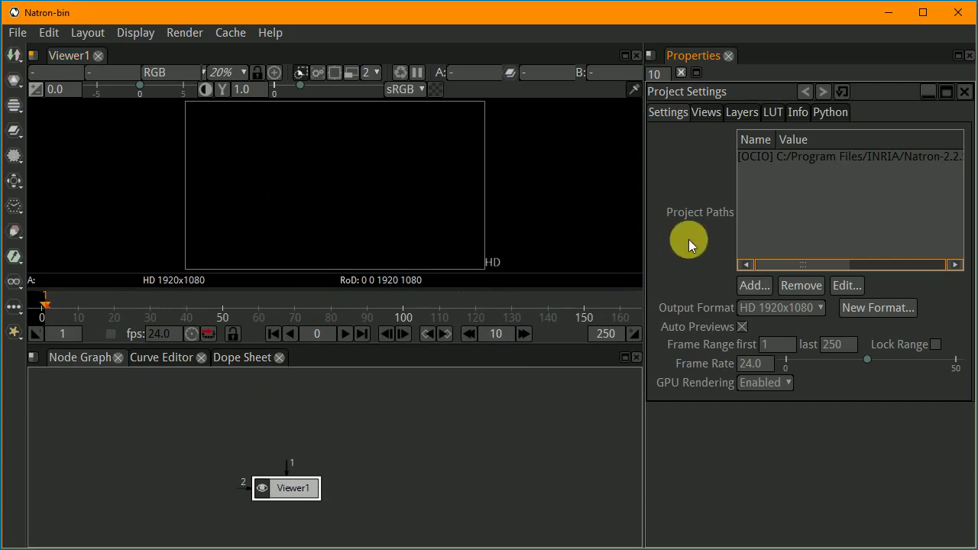
left_click_drag(646, 233, 622, 262)
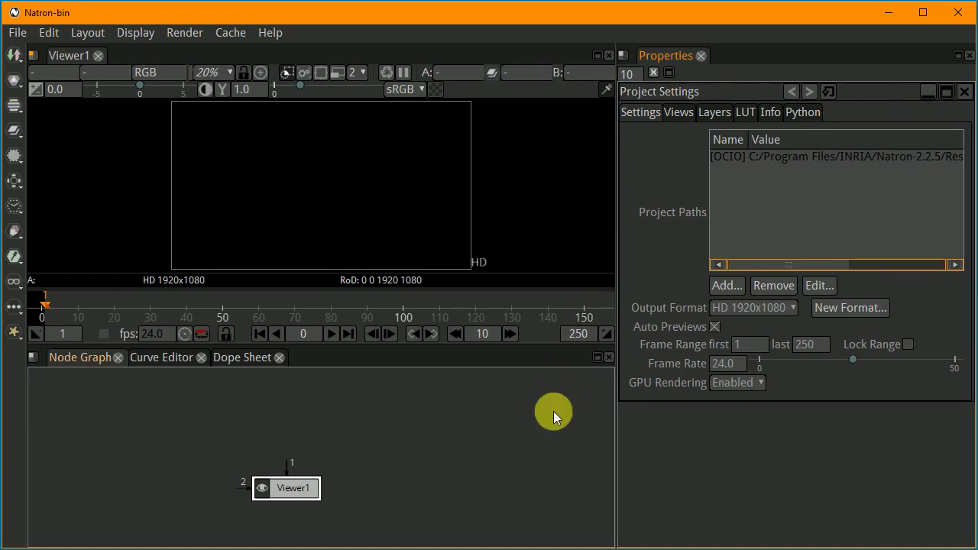
left_click(405, 460)
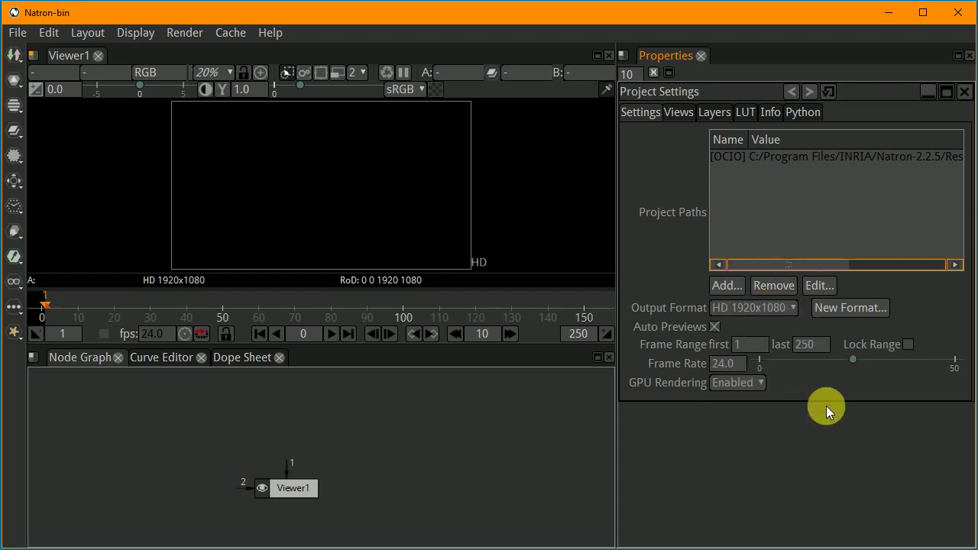
double_click(720, 362)
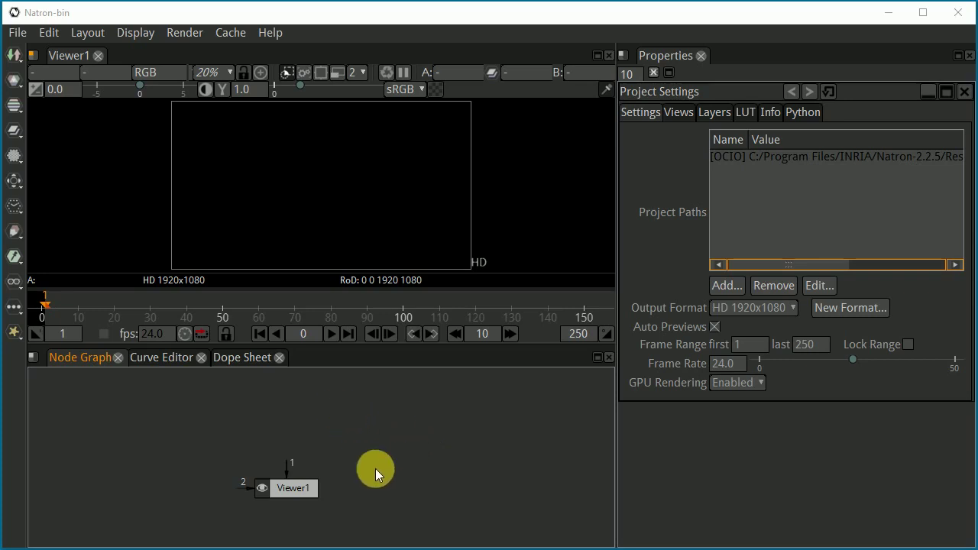
Add a Read node to the Node Graph that loads Piazza_Gae_Aulenti.mp4 from the _000_A_Premessa_Natron folder
right_click(368, 430)
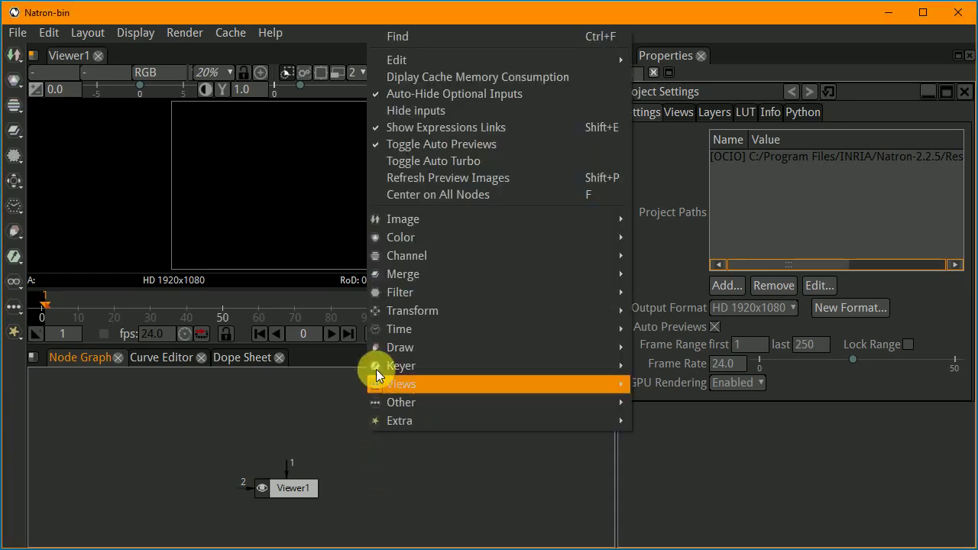
mouse_move(407, 222)
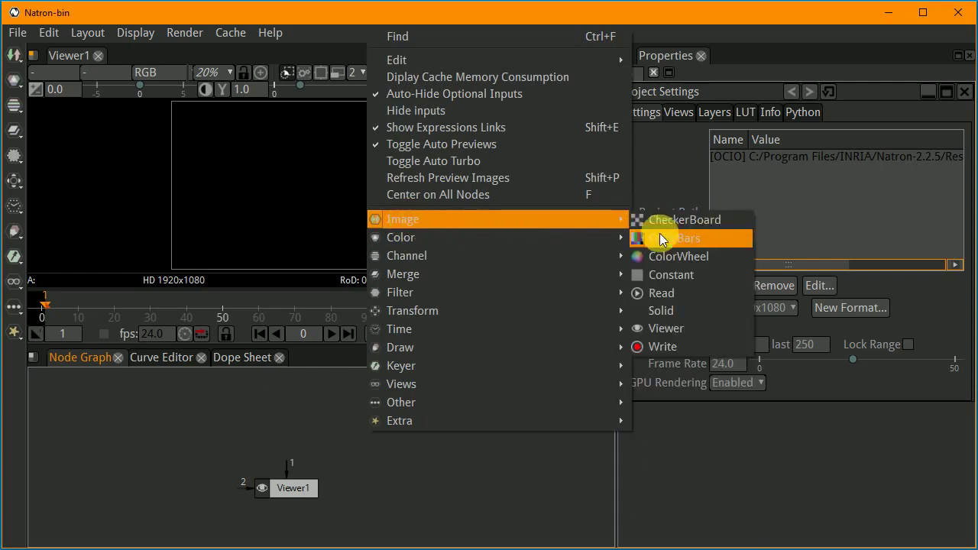
left_click(658, 295)
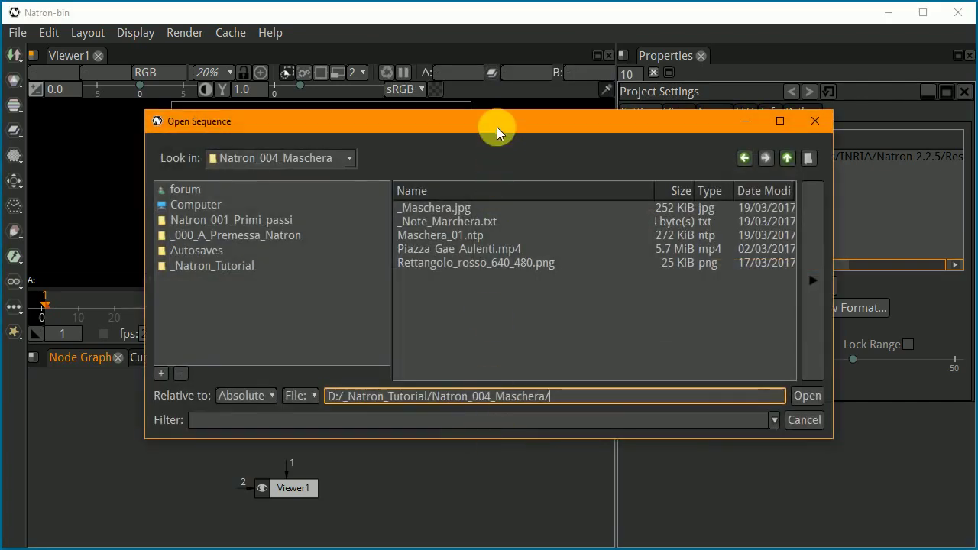
left_click_drag(497, 130, 465, 125)
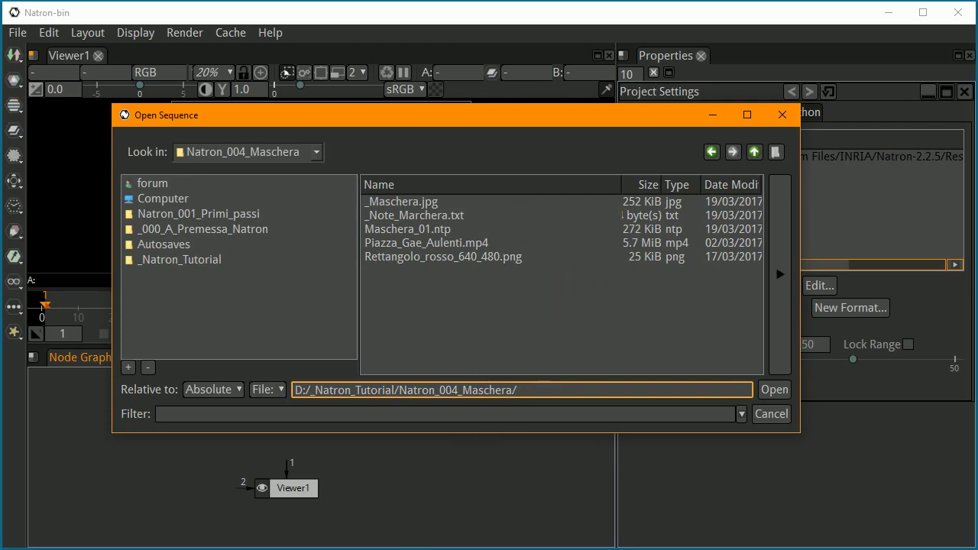
left_click(203, 228)
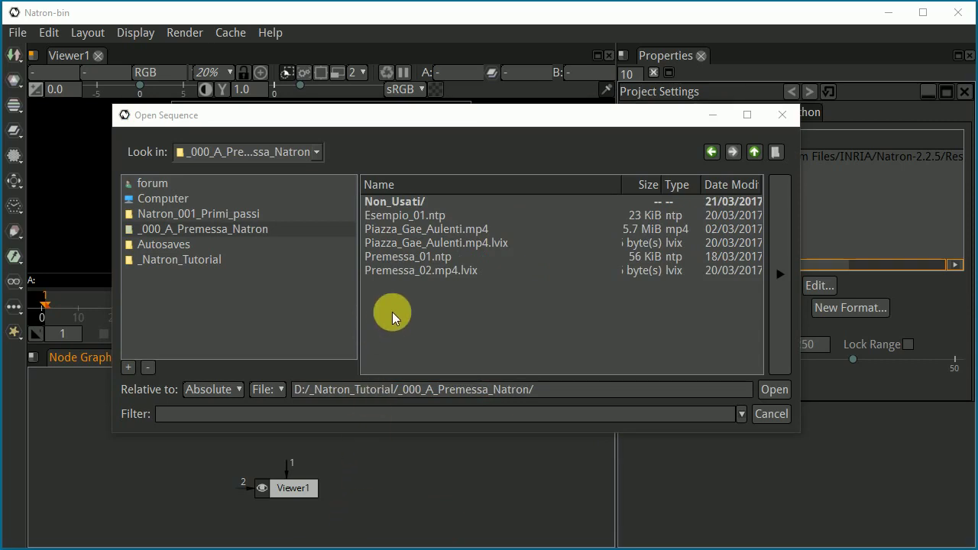
left_click(160, 233)
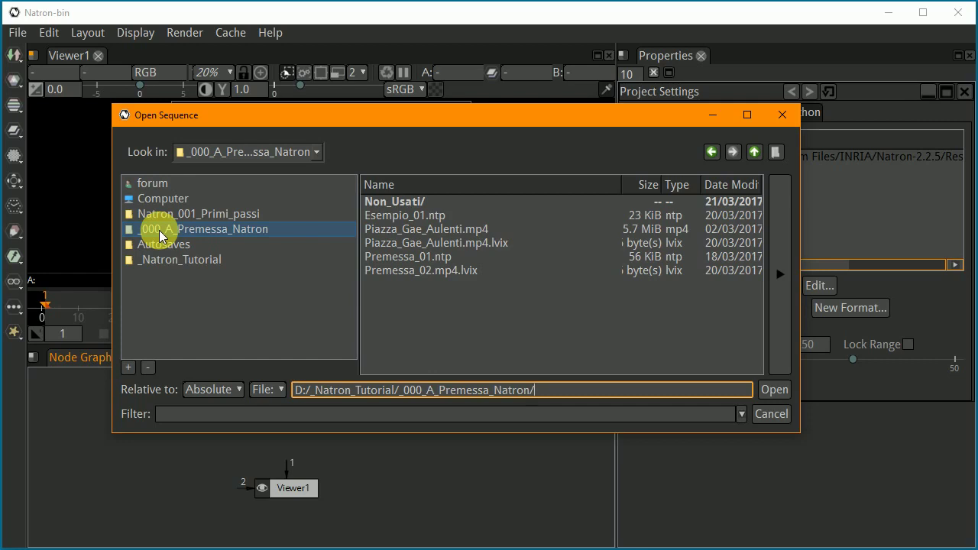
left_click(454, 229)
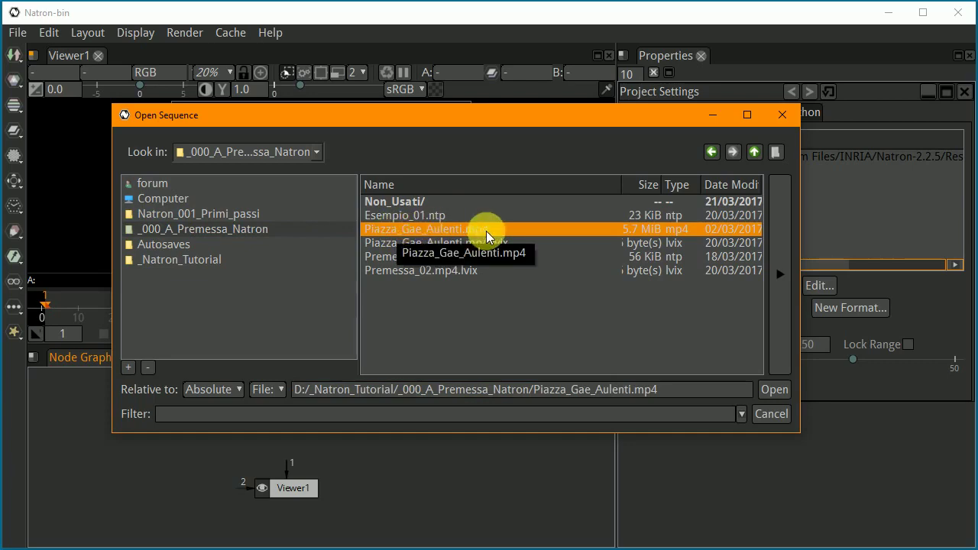
left_click(775, 388)
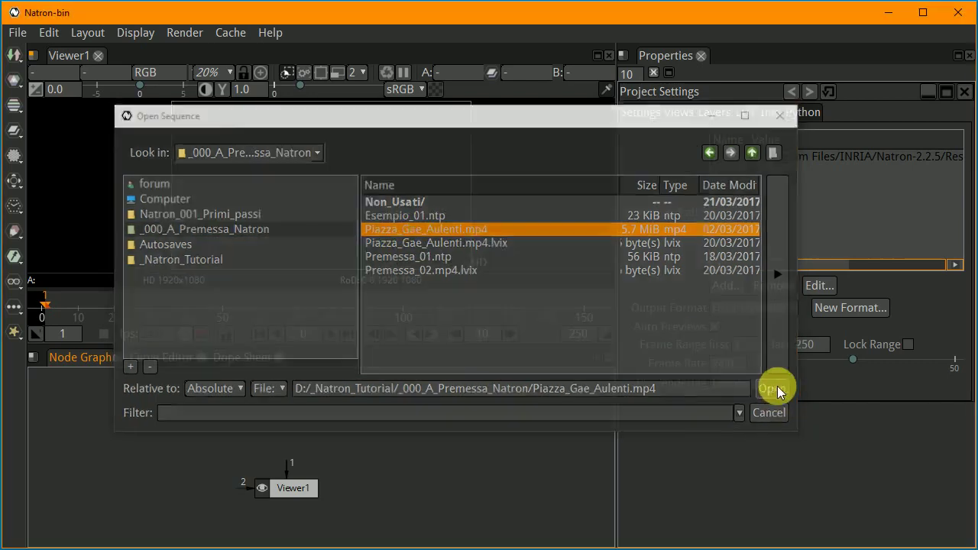
Arrange the Read1 node above Viewer1 in the Node Graph and widen the viewer area against the Properties pane
left_click_drag(385, 483, 247, 420)
left_click_drag(287, 487, 279, 506)
left_click_drag(257, 416, 244, 434)
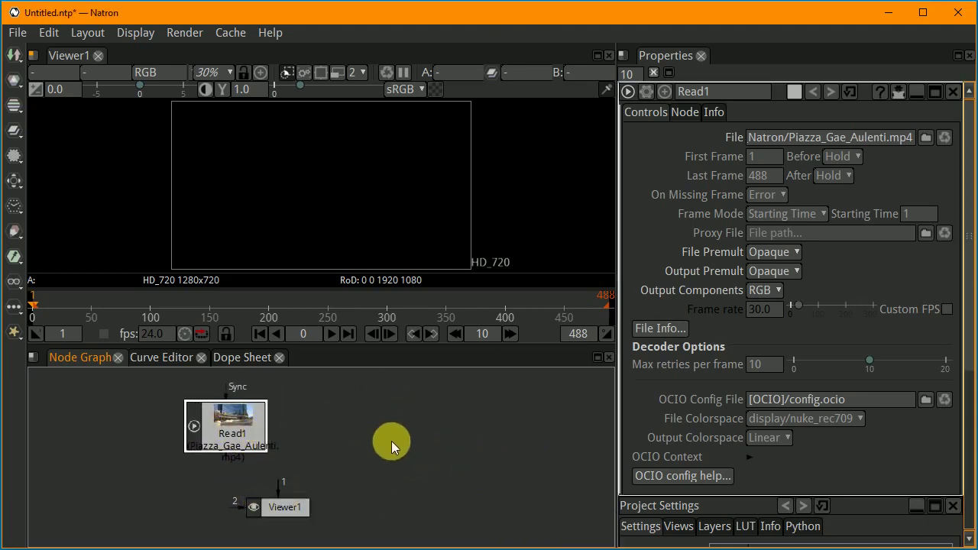
left_click_drag(283, 508, 249, 516)
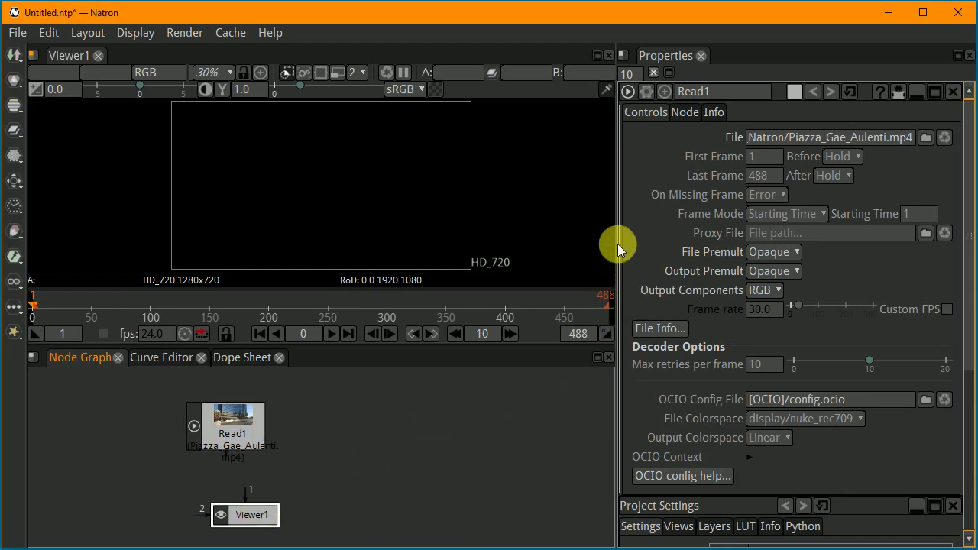
left_click_drag(626, 254, 705, 263)
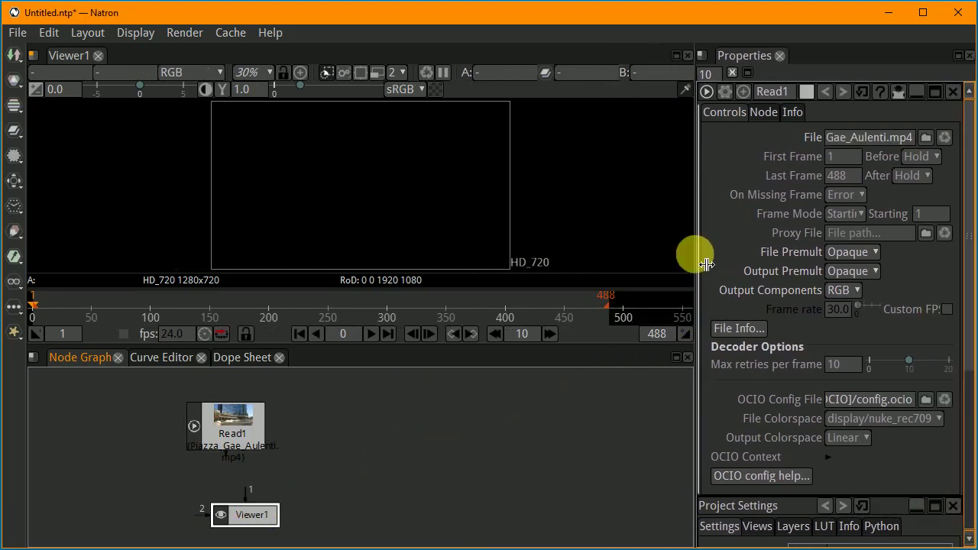
left_click_drag(251, 513, 248, 519)
left_click(378, 174)
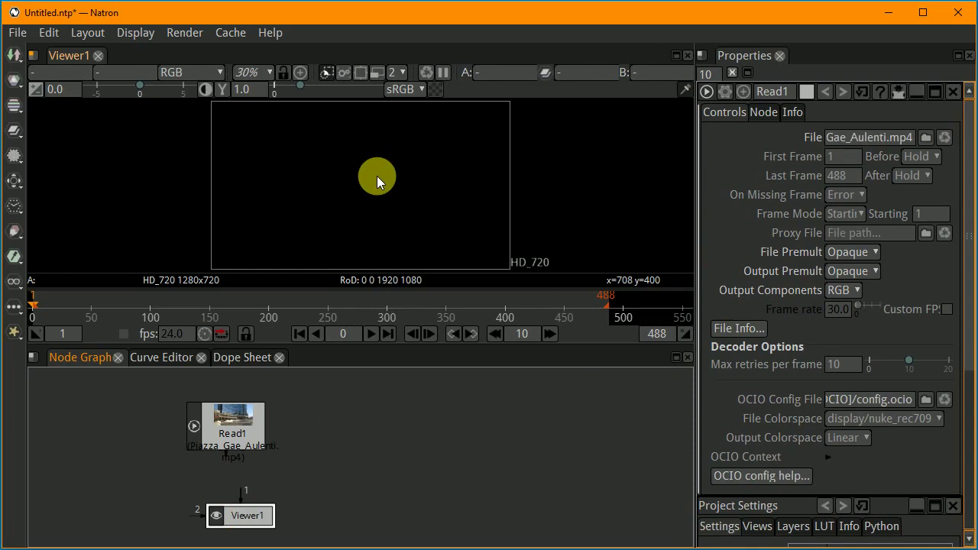
Connect input 1 of Viewer1 to the Read1 node, then play the clip in the viewer and stop playback
left_click(249, 522)
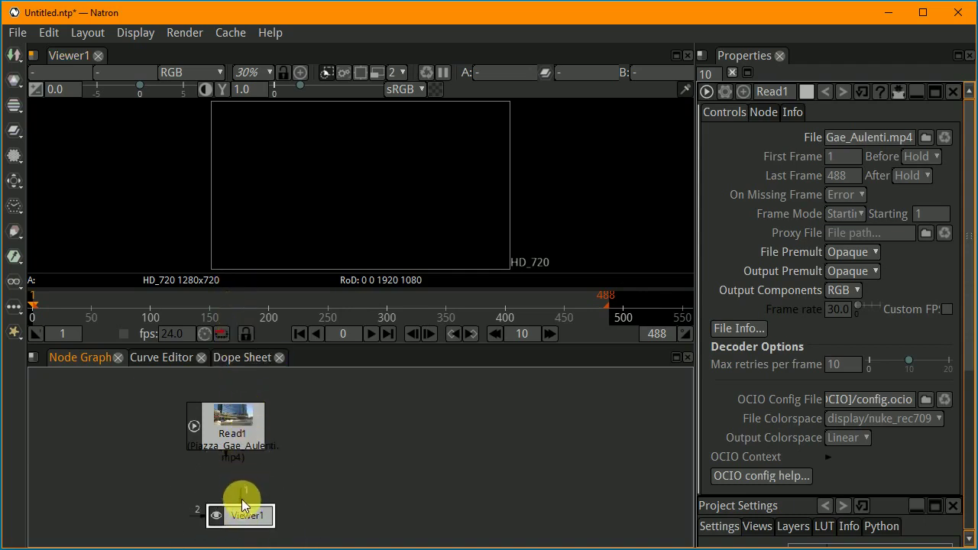
left_click(241, 491)
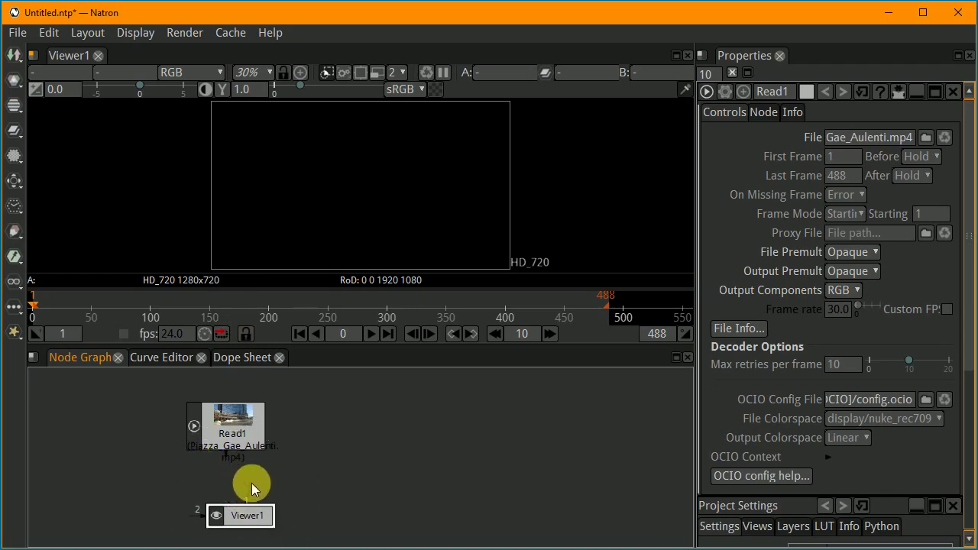
left_click_drag(251, 483, 233, 432)
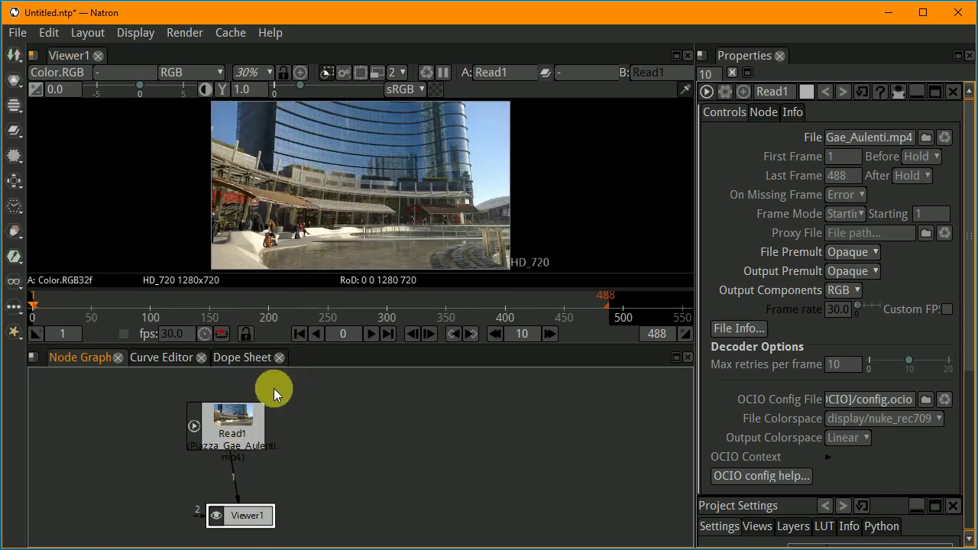
left_click(375, 337)
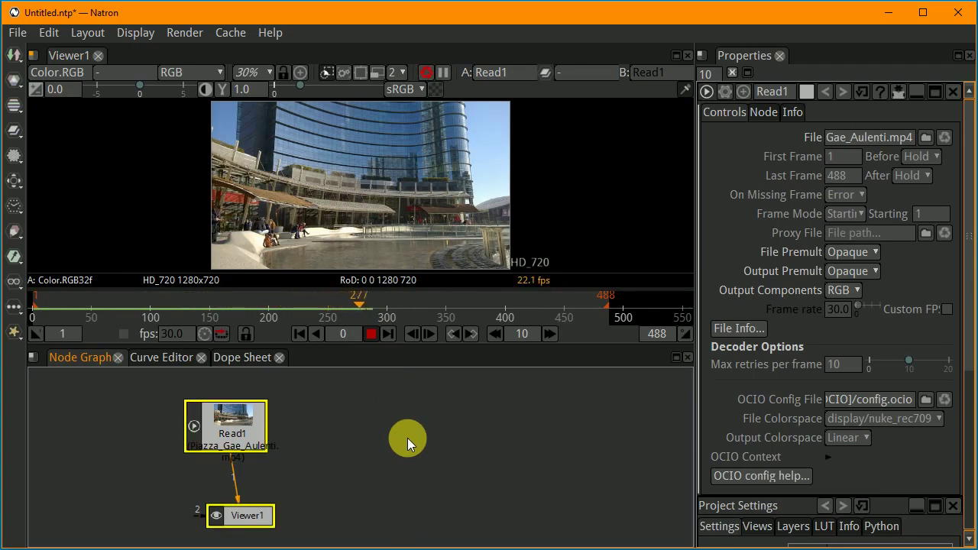
left_click(370, 335)
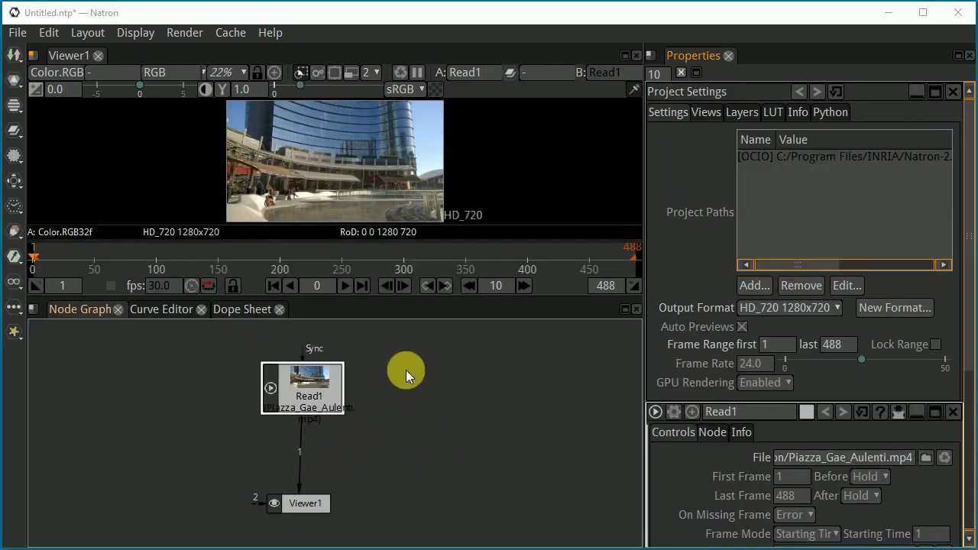
Detach Project Settings into a floating window, move it over the viewer and enlarge it until all settings fit
left_click(820, 57)
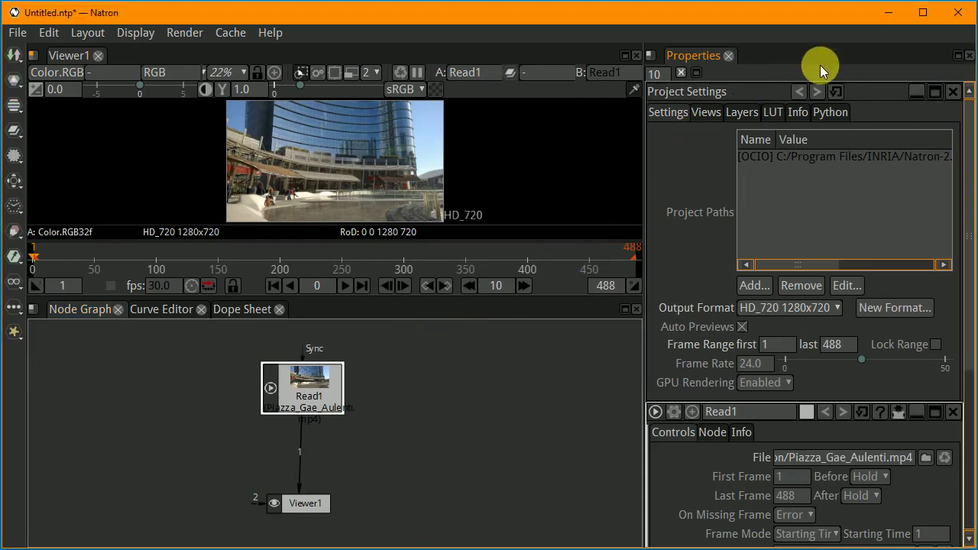
left_click(936, 92)
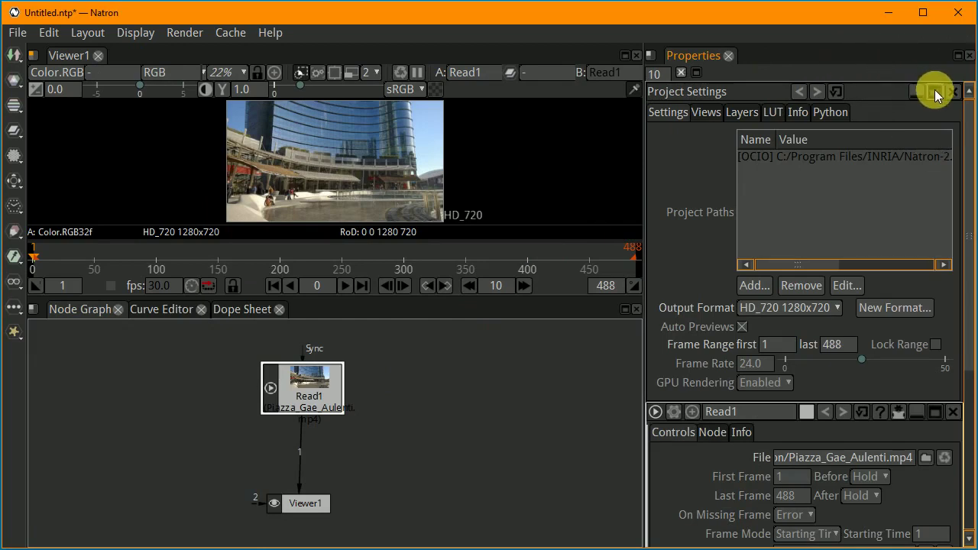
left_click(936, 93)
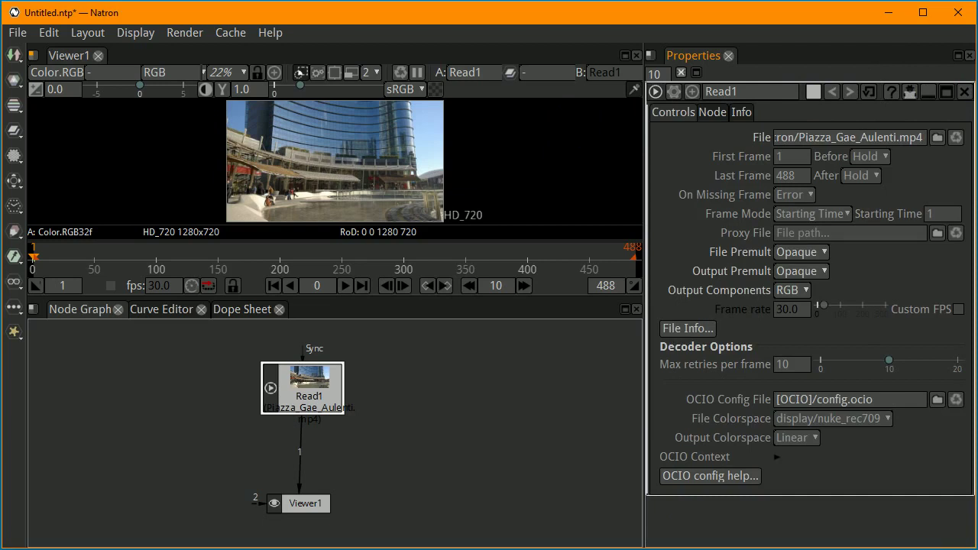
left_click_drag(122, 98, 357, 107)
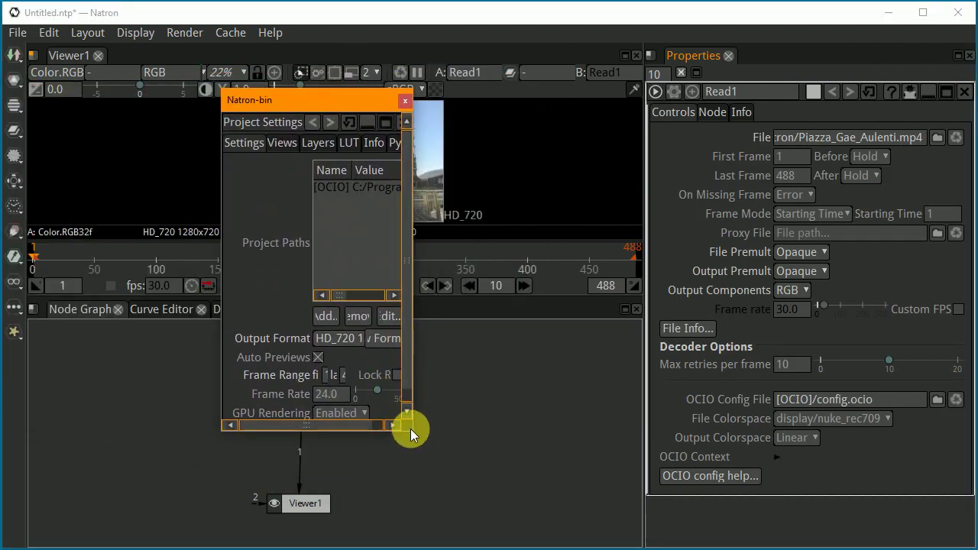
left_click_drag(409, 430, 606, 519)
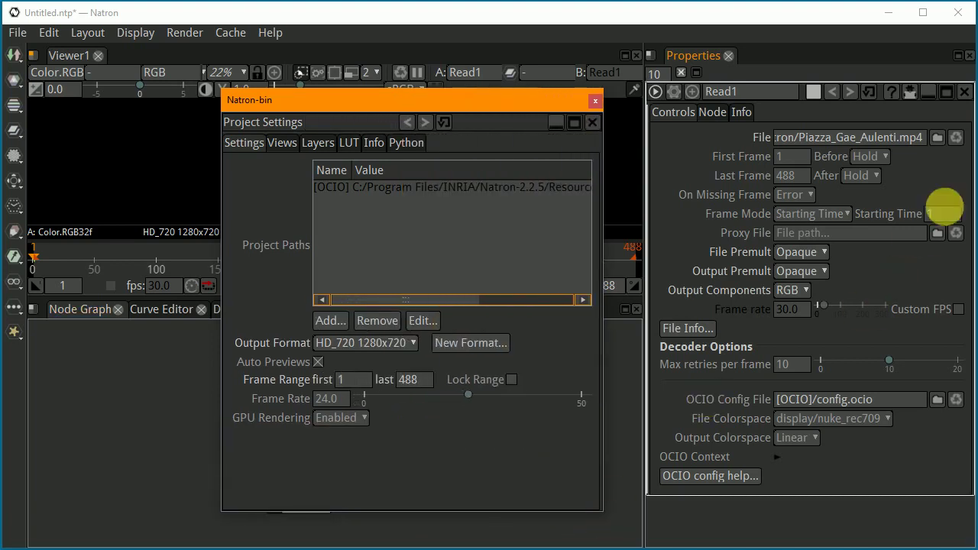
Float the Read1 settings in an enlarged window, then dock both Read1 and Project Settings back into the Properties pane
left_click(945, 92)
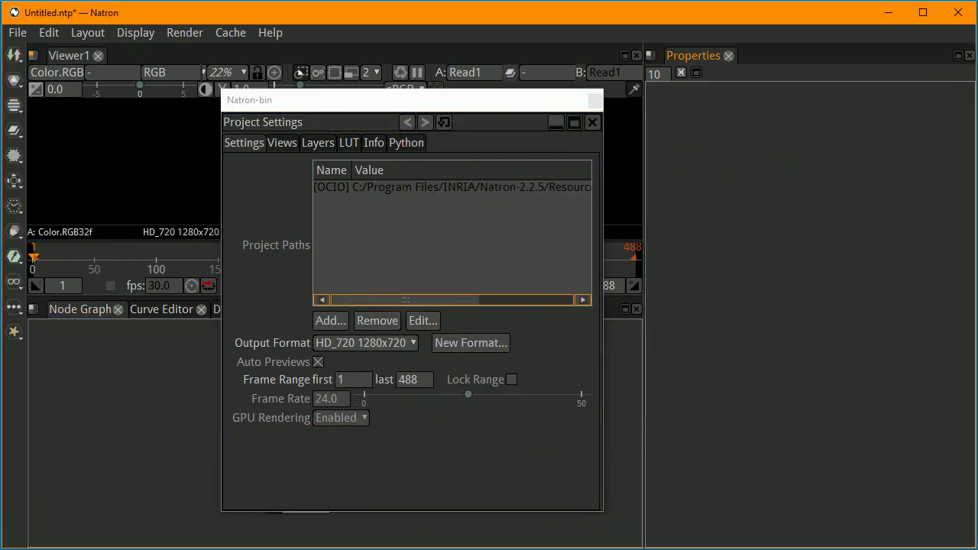
left_click_drag(382, 48, 519, 48)
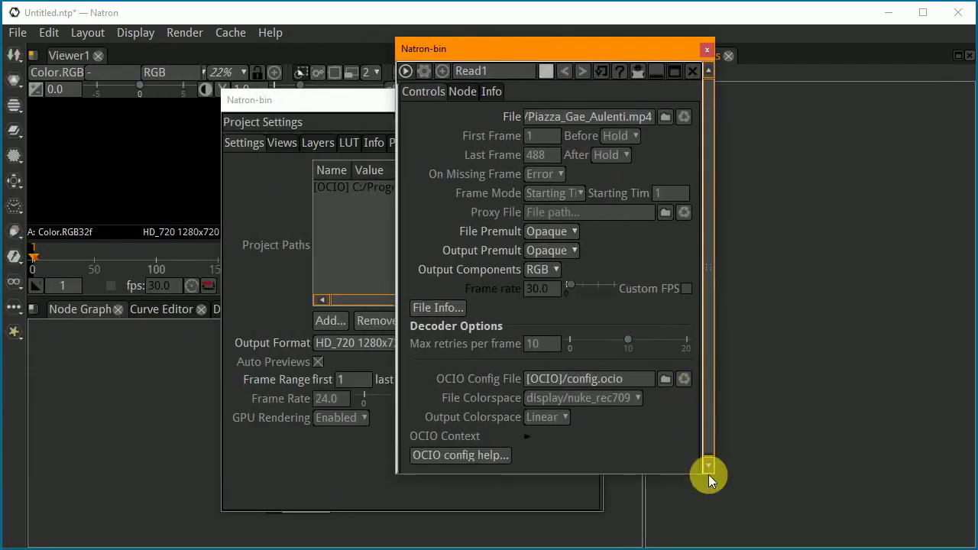
left_click_drag(710, 471, 897, 526)
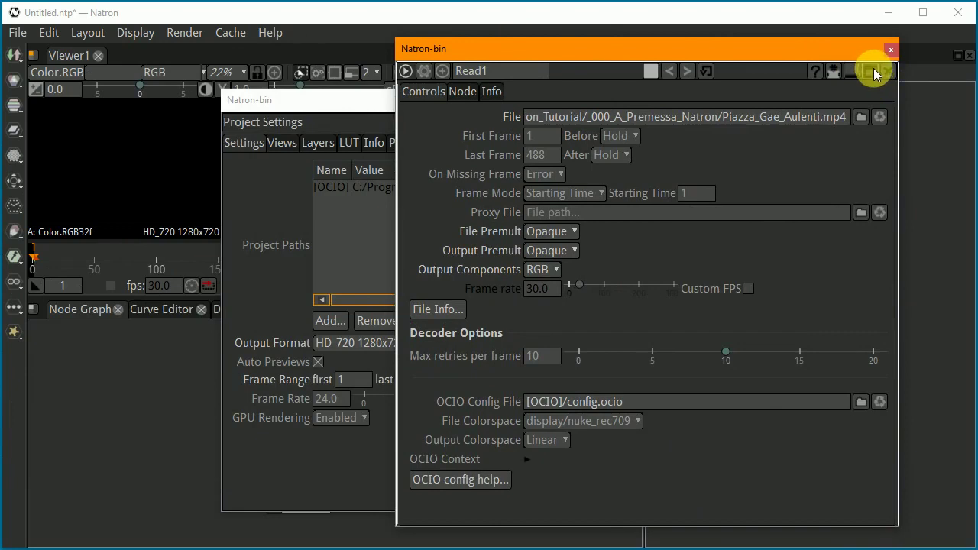
left_click(869, 70)
left_click(573, 121)
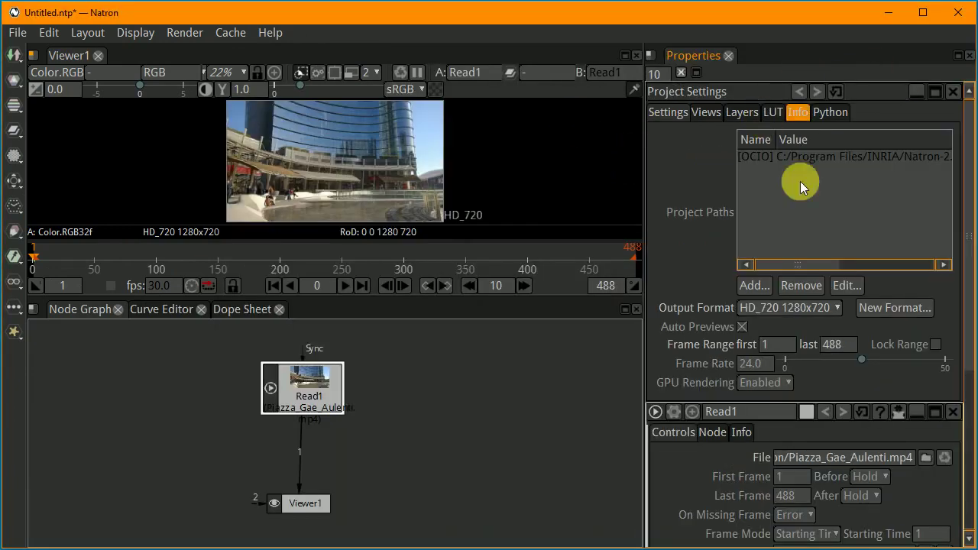
Move the Read1 node up and to the left of Viewer1 in the Node Graph, then deselect it
left_click(795, 345)
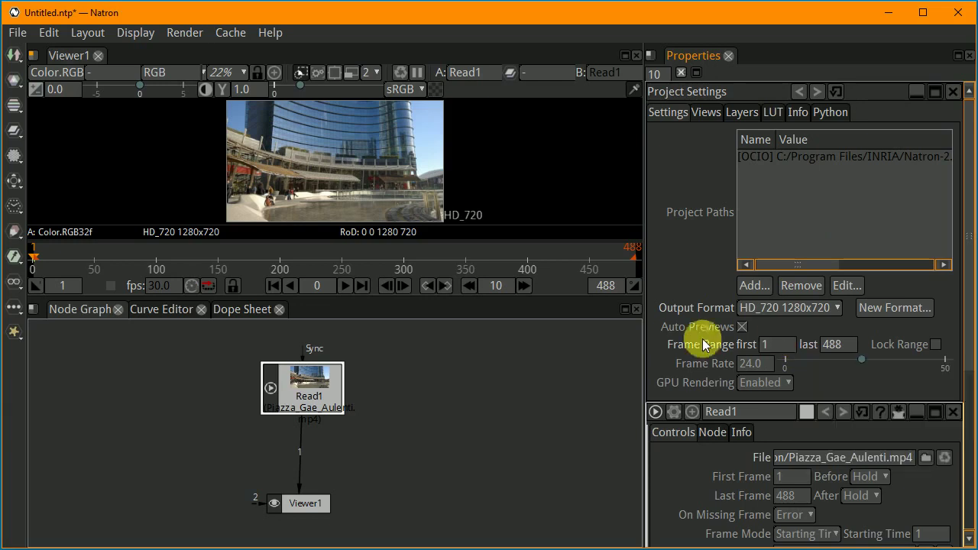
left_click(517, 384)
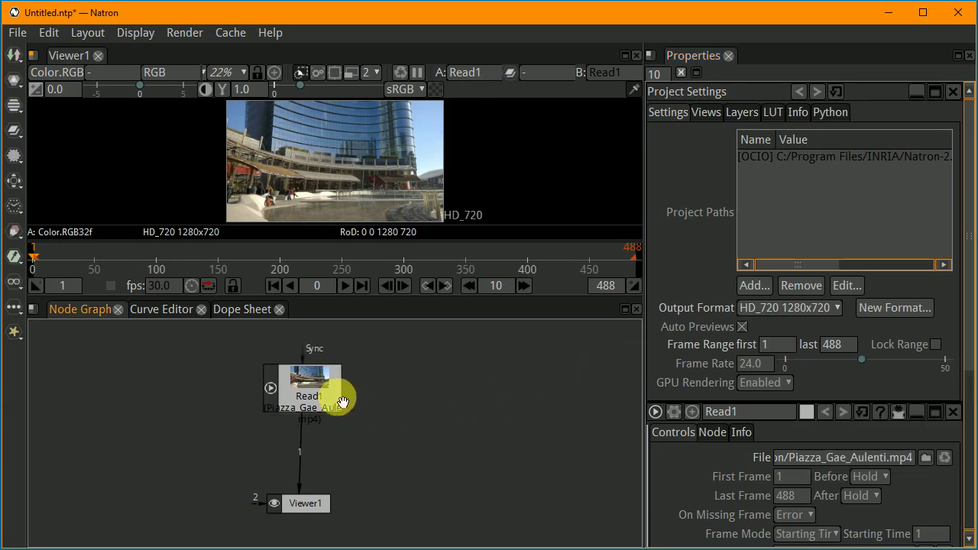
left_click_drag(334, 393, 277, 383)
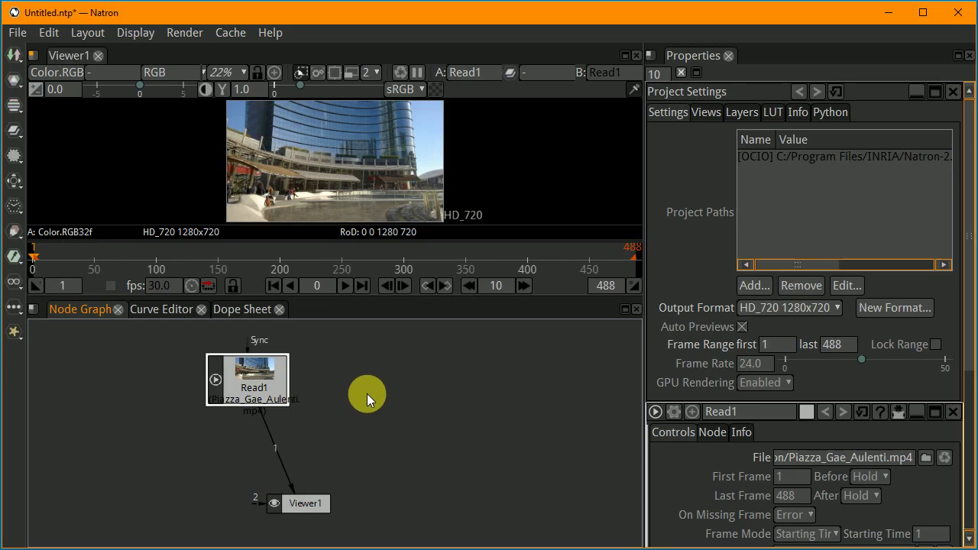
left_click(367, 444)
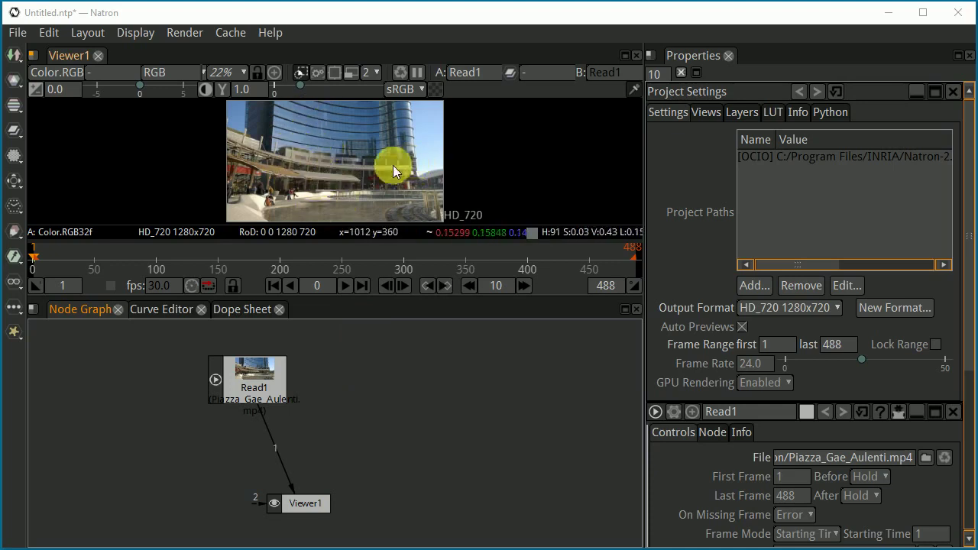
Add a Crop node from the Transform category in the empty Node Graph area to the right of Read1
right_click(343, 382)
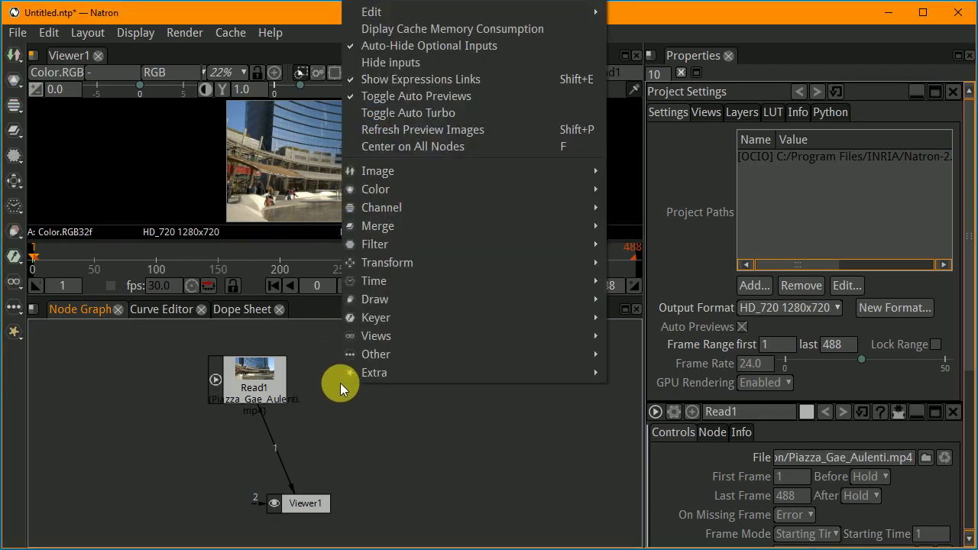
mouse_move(368, 263)
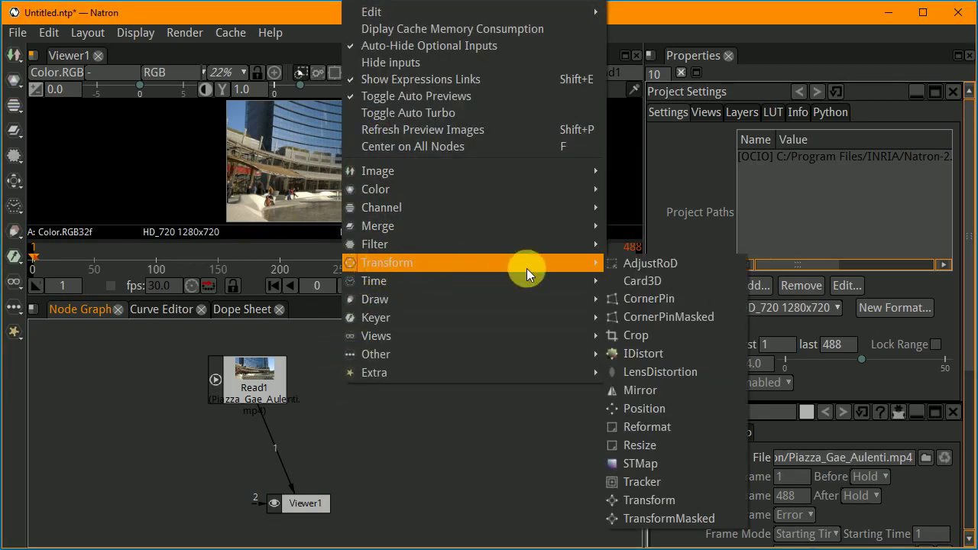
left_click(617, 334)
left_click_drag(399, 436, 425, 402)
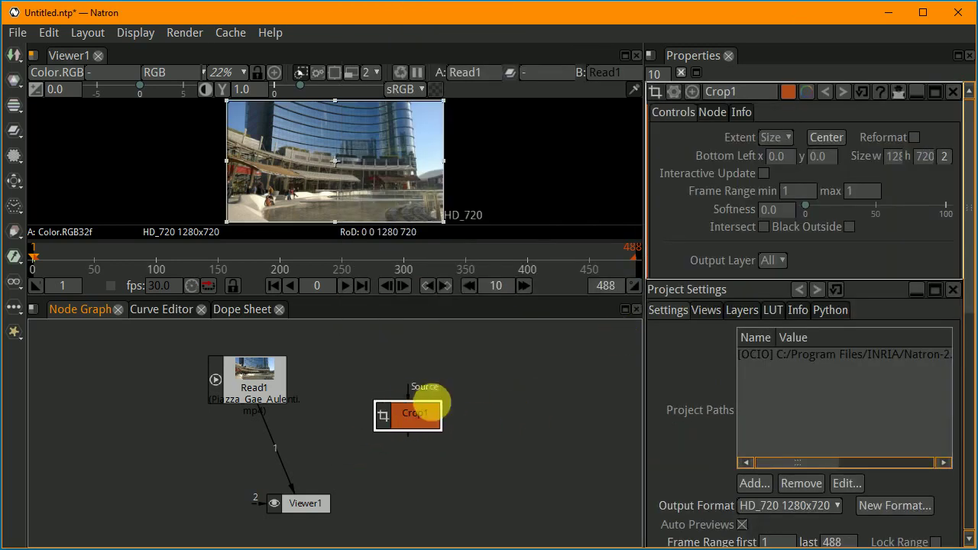
Reposition Read1 and Crop1, then insert Crop1 into the connection between Read1 and Viewer1
left_click_drag(262, 386, 242, 373)
left_click(416, 416)
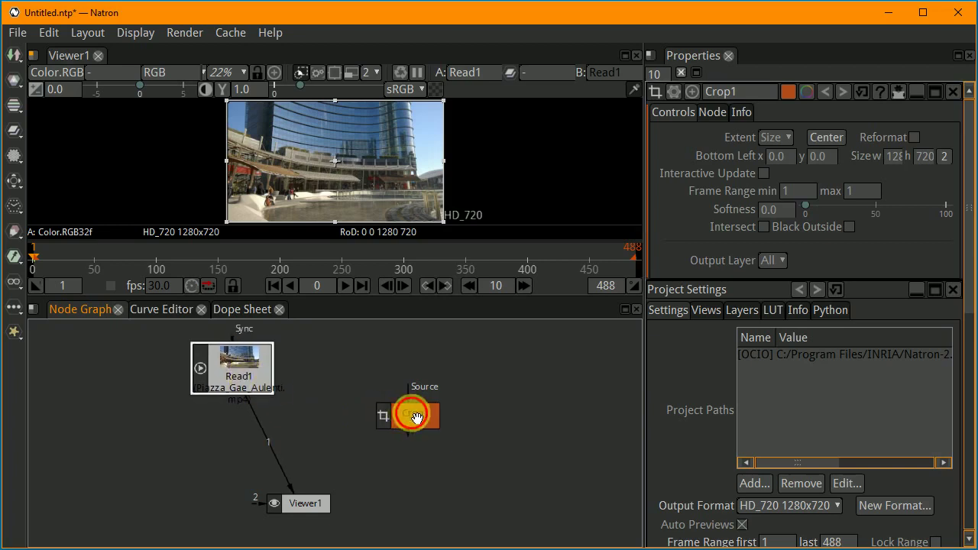
left_click_drag(416, 417, 436, 426)
left_click(447, 426)
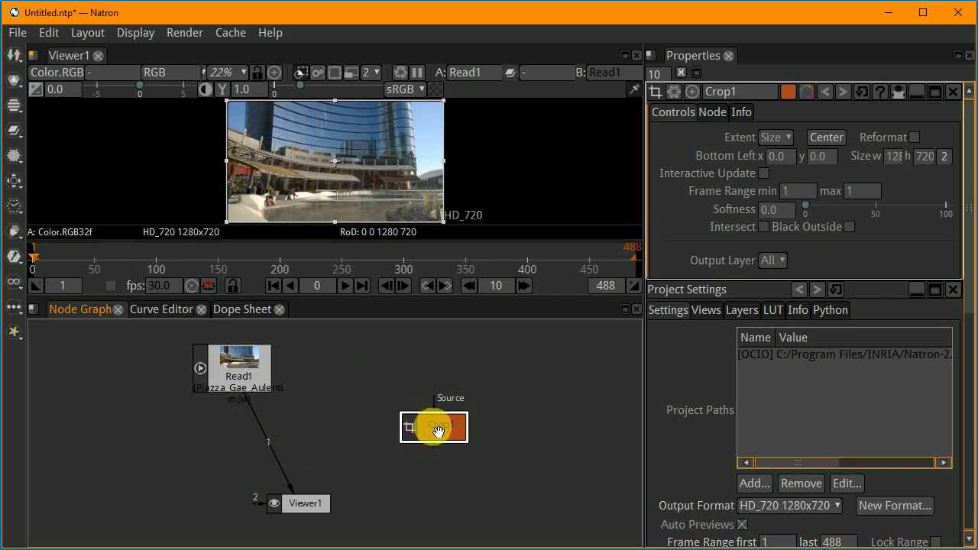
left_click_drag(437, 427, 415, 408)
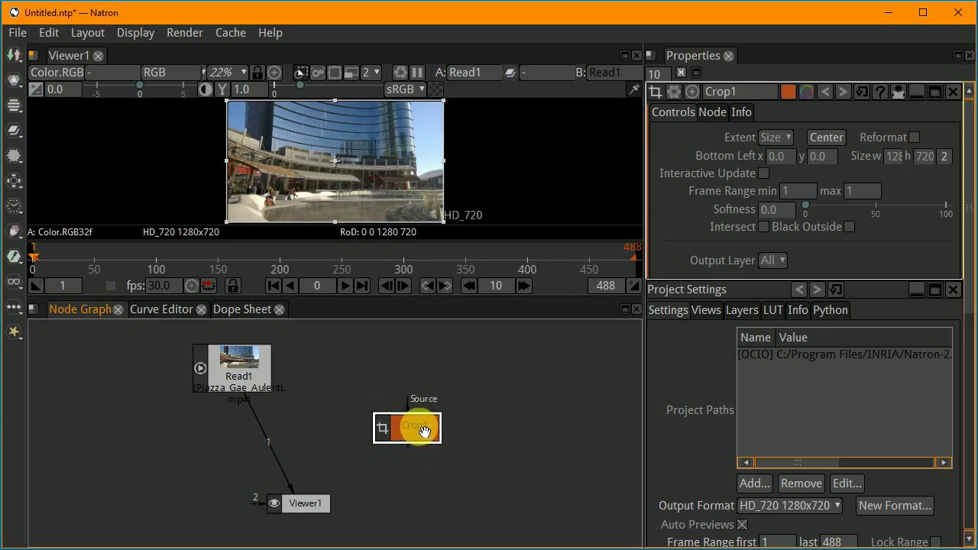
left_click_drag(413, 439, 408, 435)
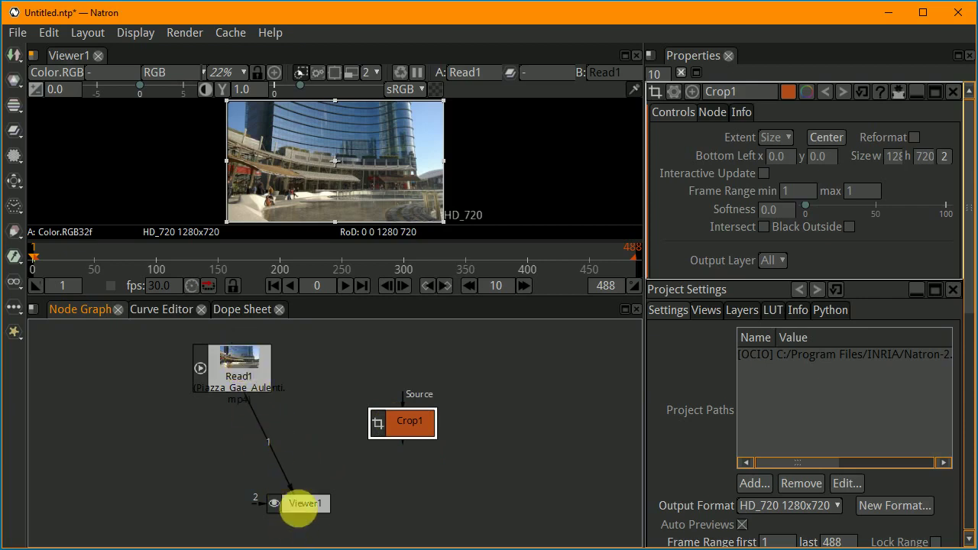
left_click_drag(416, 425, 285, 449)
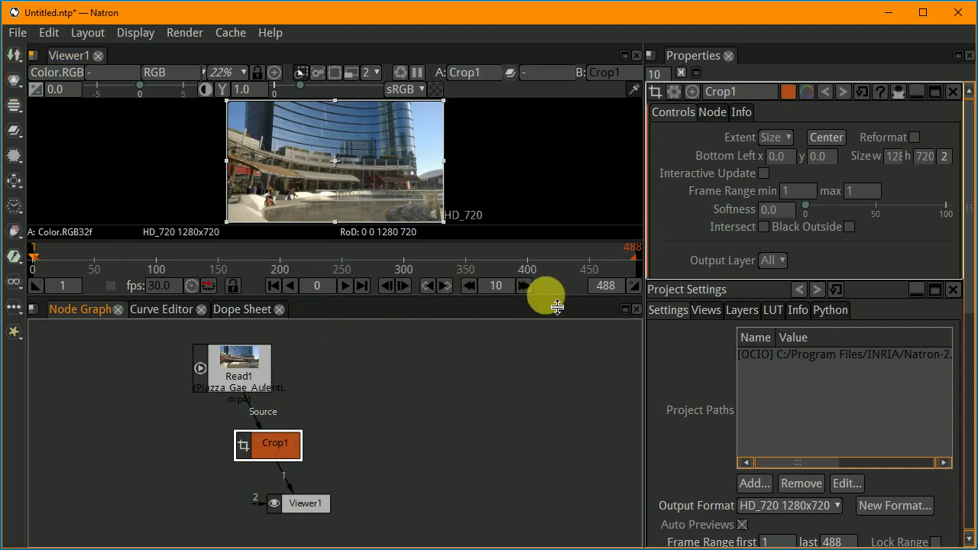
Enlarge the viewer, shrink the crop rectangle to about 818 by 528 pixels and move it toward the frame's centre
left_click_drag(546, 299, 548, 412)
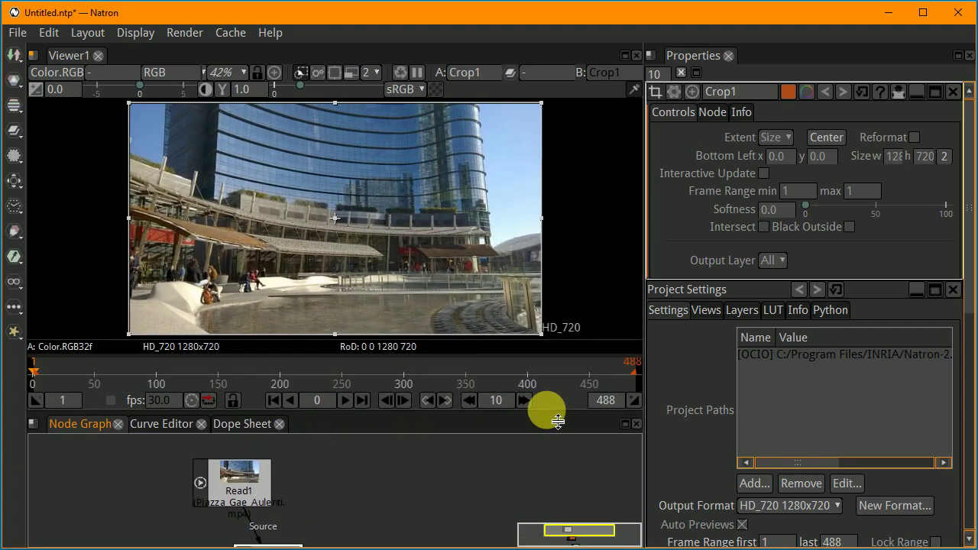
left_click_drag(540, 334, 391, 271)
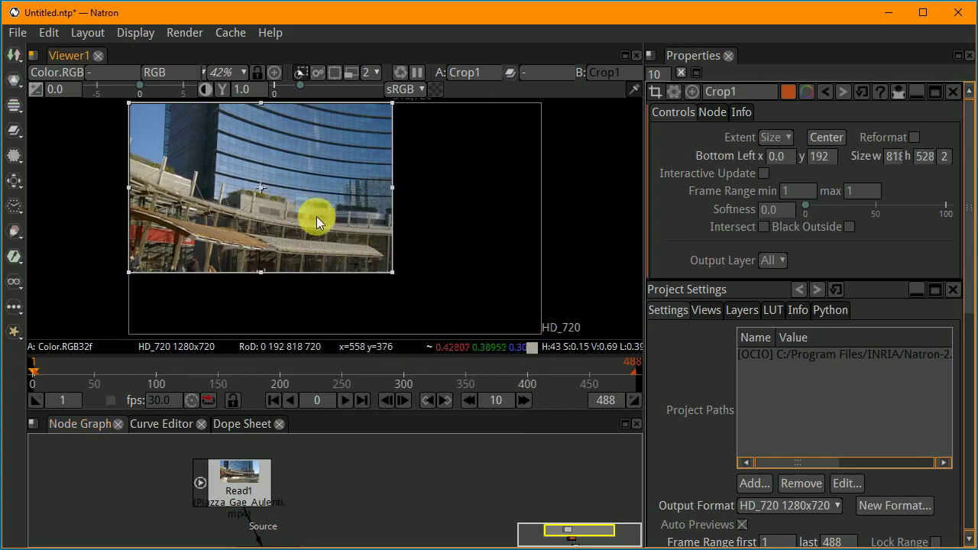
left_click_drag(259, 186, 334, 208)
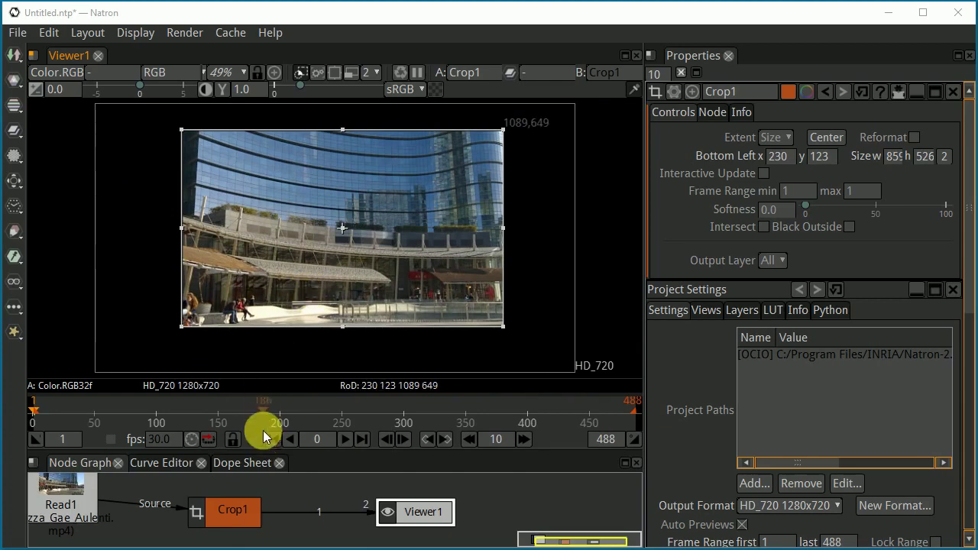
Space out Read1, Crop1 and Viewer1 in a horizontal row in the Node Graph
left_click_drag(85, 513, 124, 522)
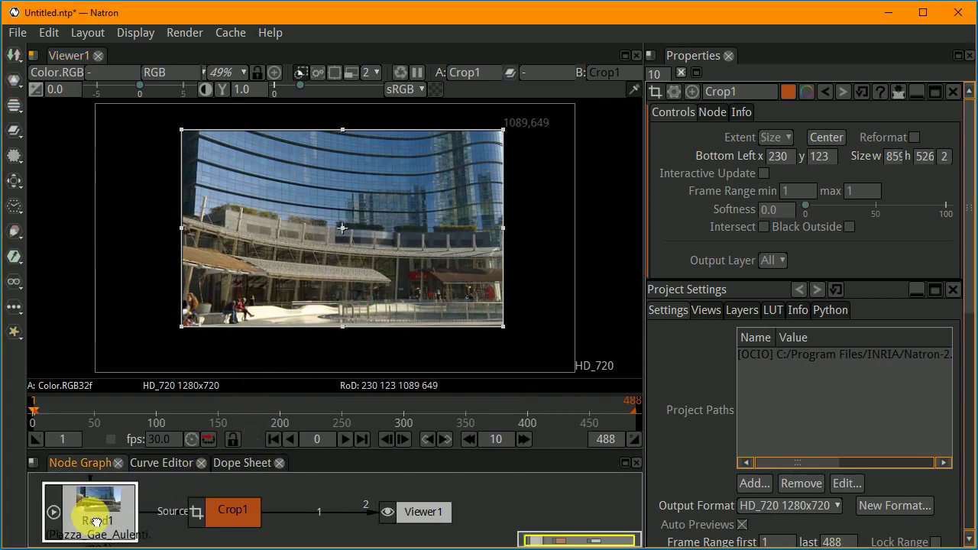
left_click_drag(210, 519, 252, 516)
left_click(404, 513)
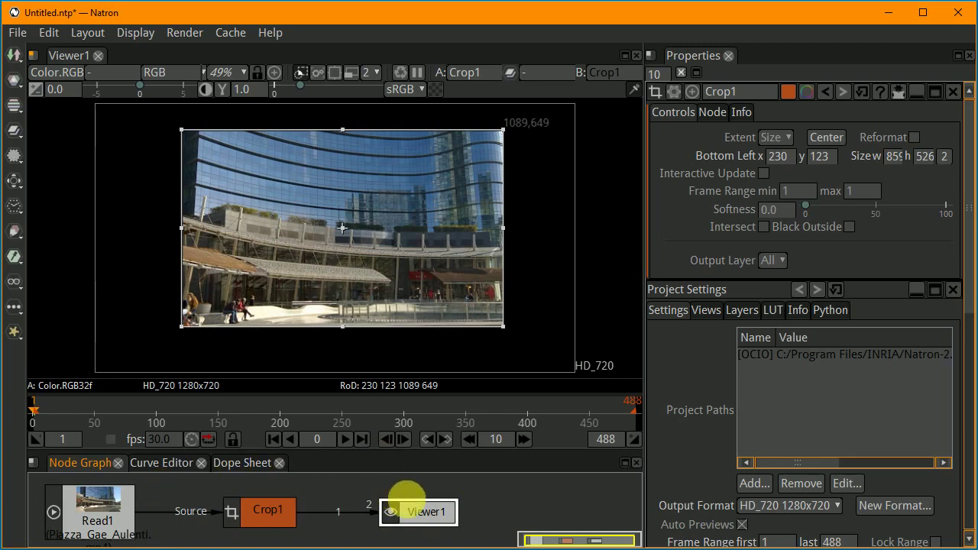
left_click(284, 518)
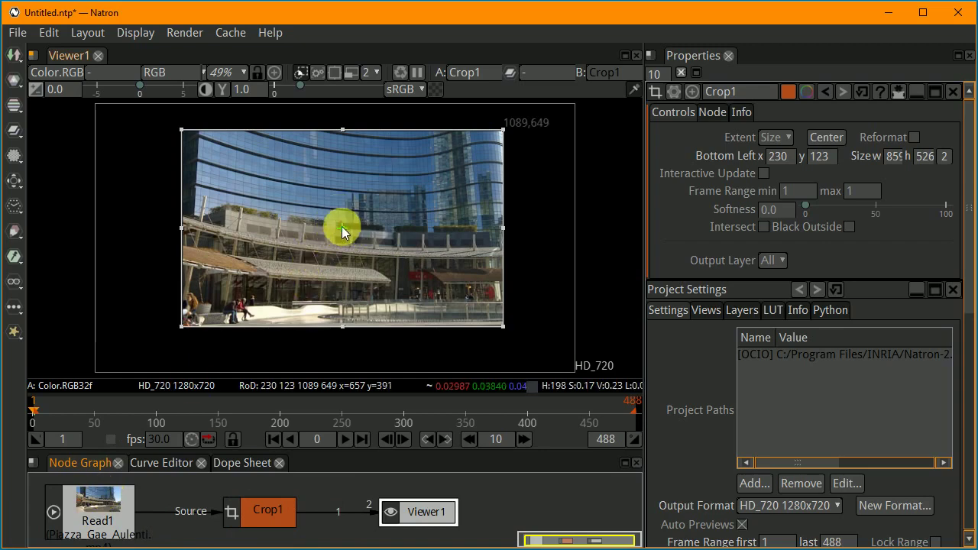
Move the crop rectangle by its centre until its bottom-left corner is at about x 123, y 89
mouse_move(341, 226)
left_mouse_down()
mouse_move(306, 231)
mouse_move(356, 238)
mouse_move(287, 236)
mouse_move(352, 237)
left_mouse_up()
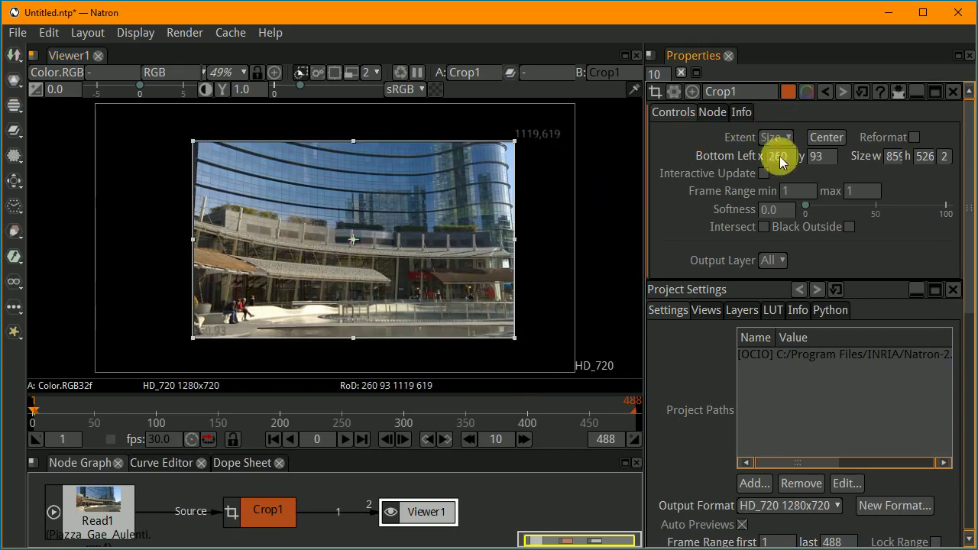
left_click(819, 157)
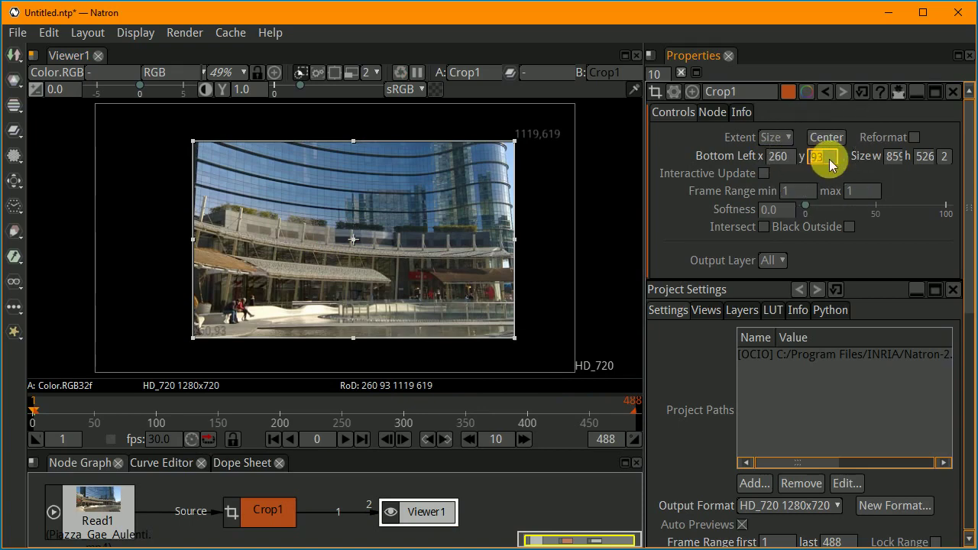
left_click(925, 156)
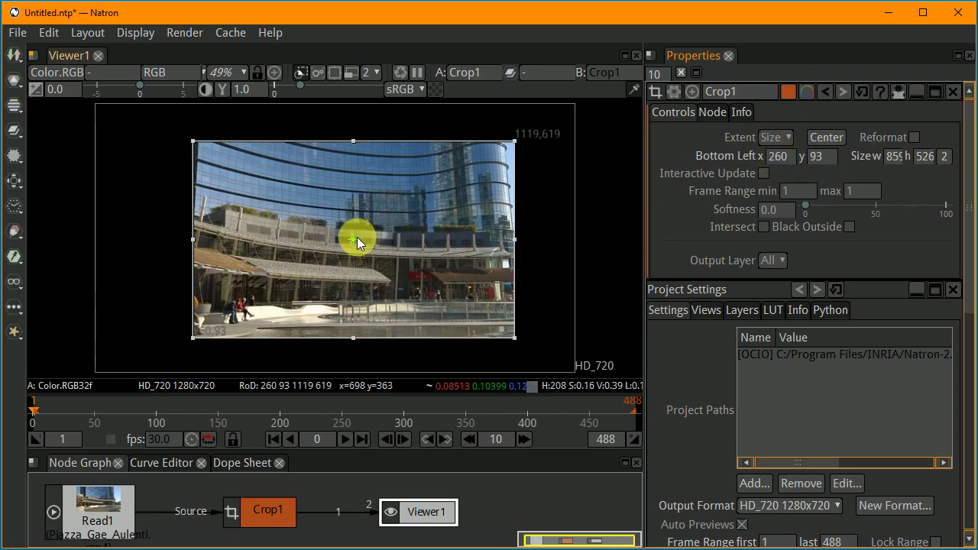
left_click_drag(352, 238, 300, 238)
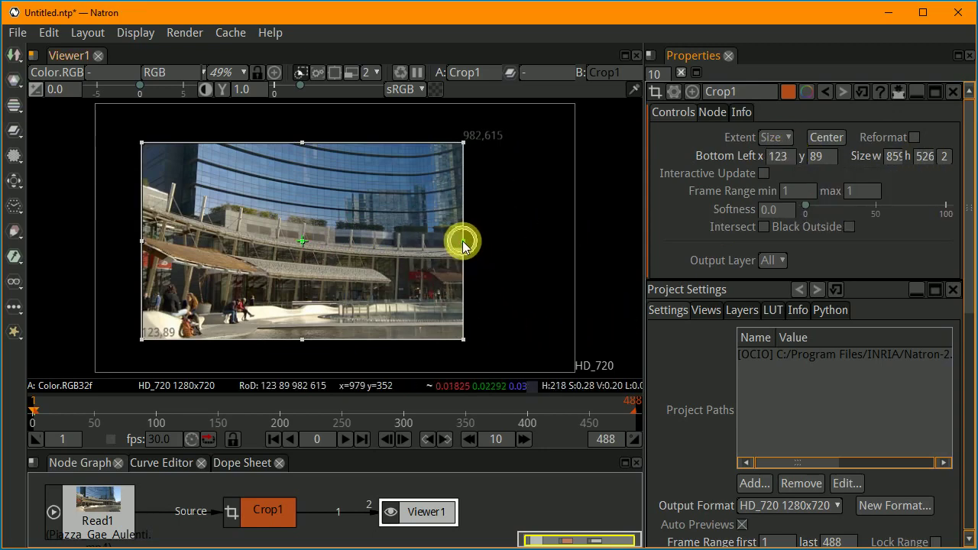
Reshape and shift the crop rectangle to about 786 by 369 pixels, with its bottom-left corner at about x 141, y 254
left_click_drag(463, 243, 488, 246)
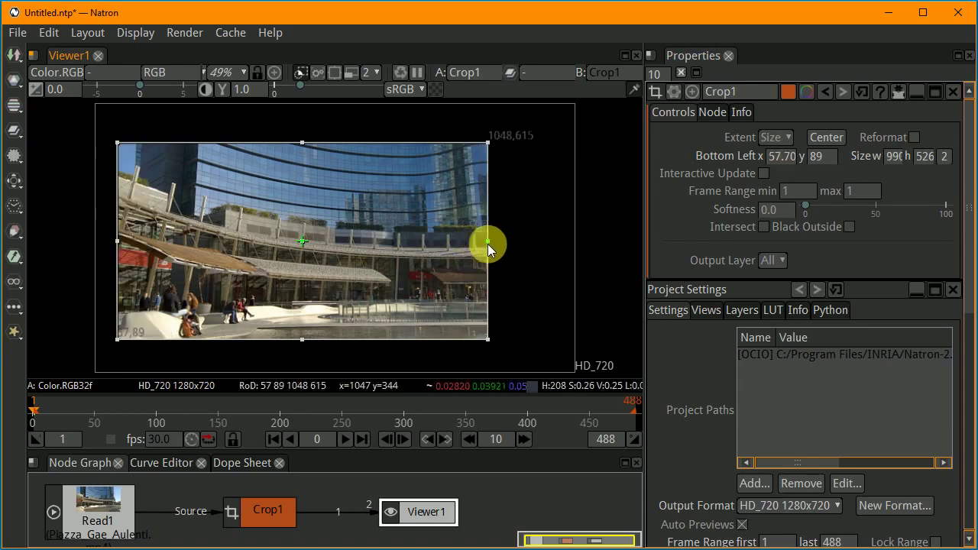
left_click(869, 191)
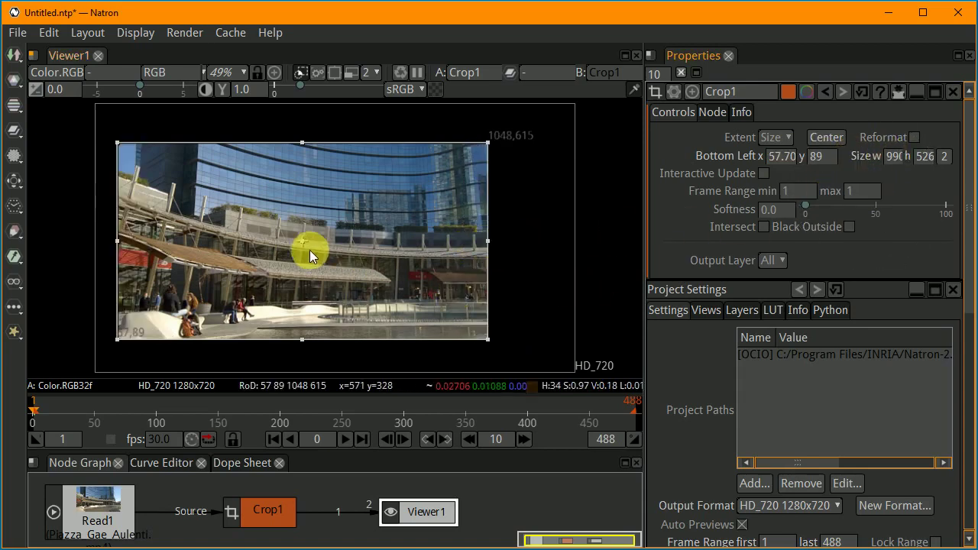
left_click_drag(302, 243, 333, 240)
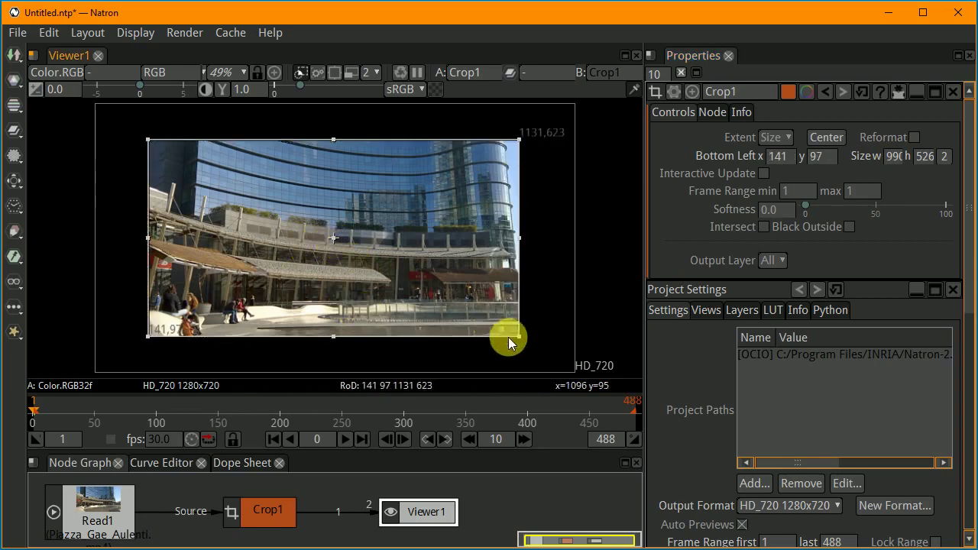
left_click_drag(518, 336, 442, 278)
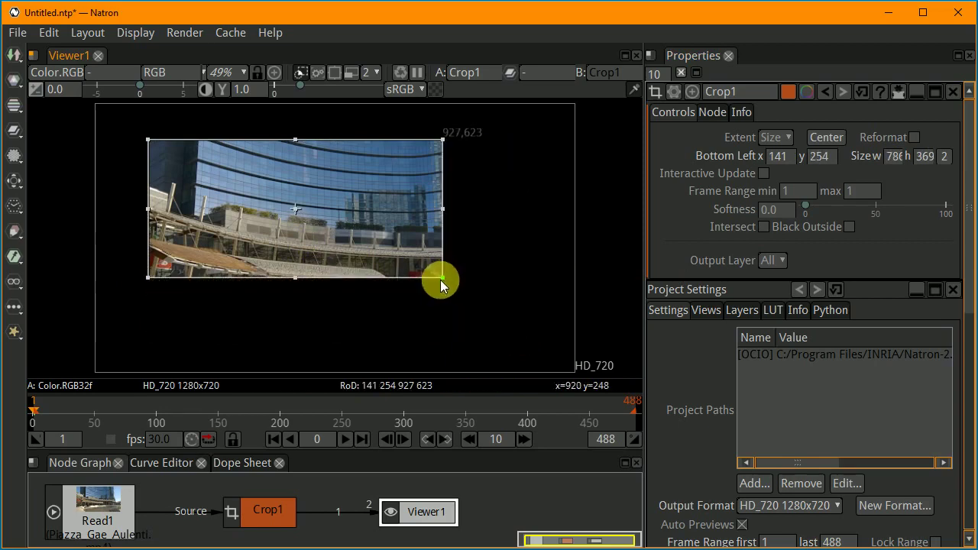
Play the cropped clip, move the crop rectangle down to about x 151, y 54 during playback, and stop playback
left_click(344, 439)
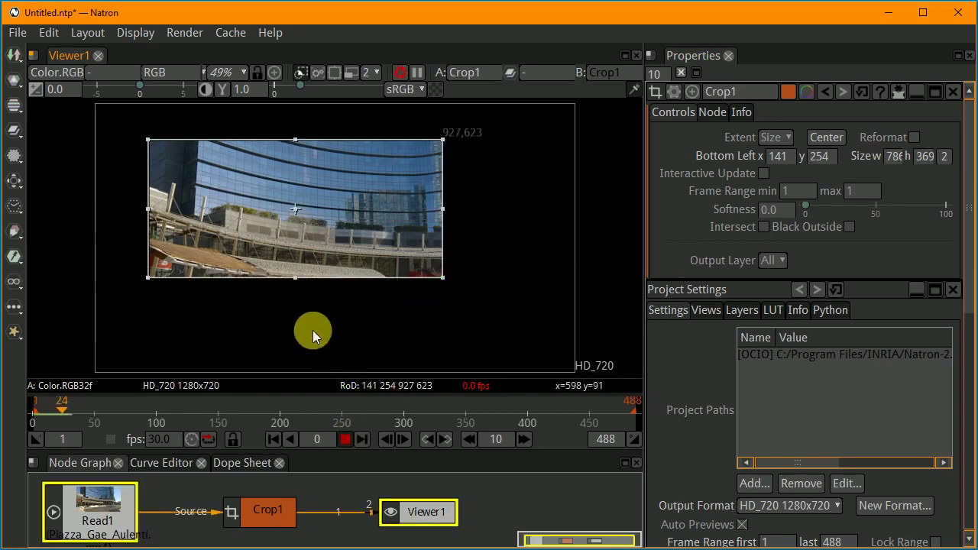
left_click_drag(295, 205, 298, 284)
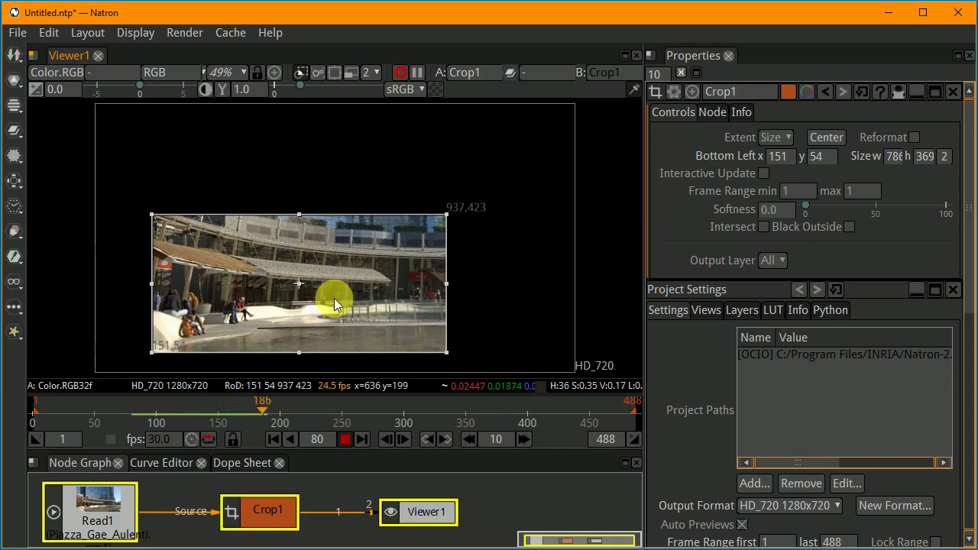
left_click(349, 437)
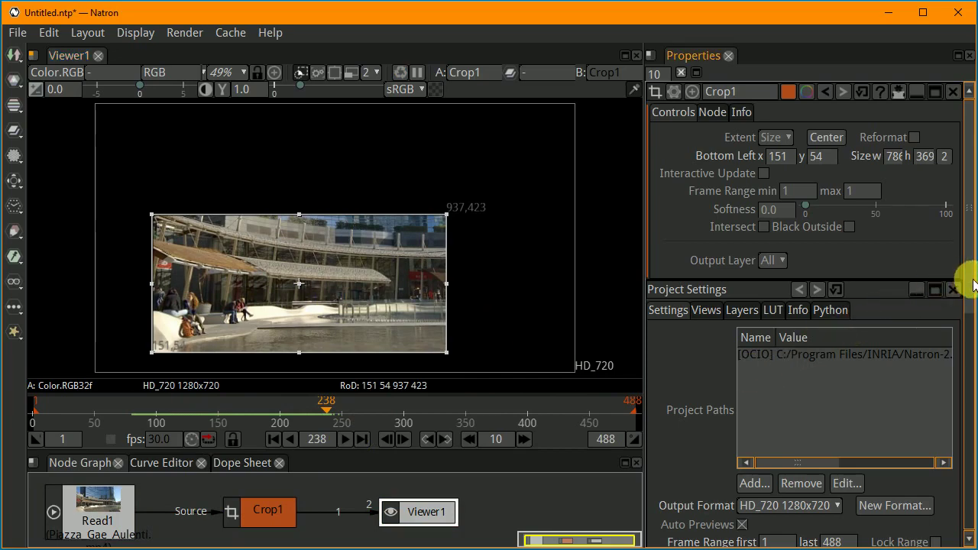
Bring the Read1 settings into view below Project Settings and enlarge the Node Graph by reducing the viewer's height
left_click_drag(969, 279, 970, 405)
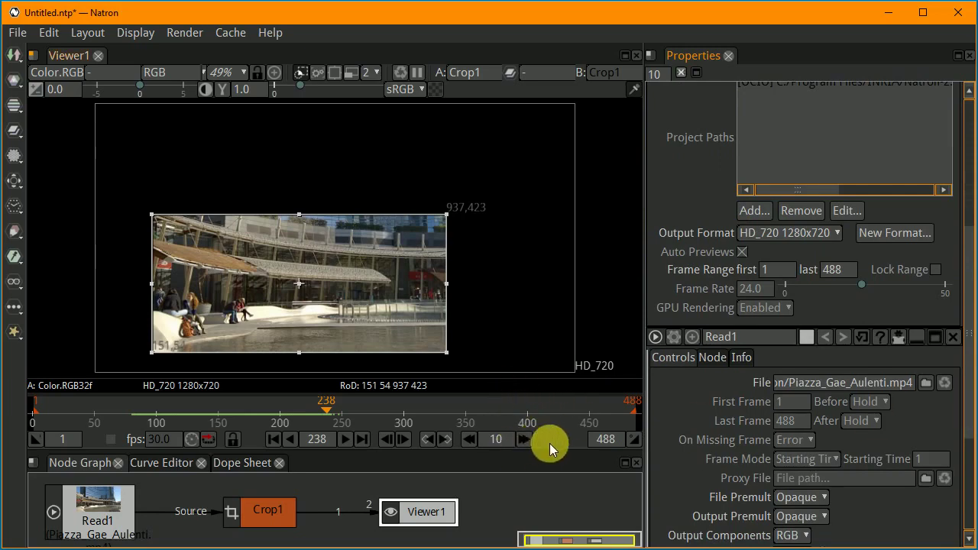
left_click_drag(561, 460, 546, 353)
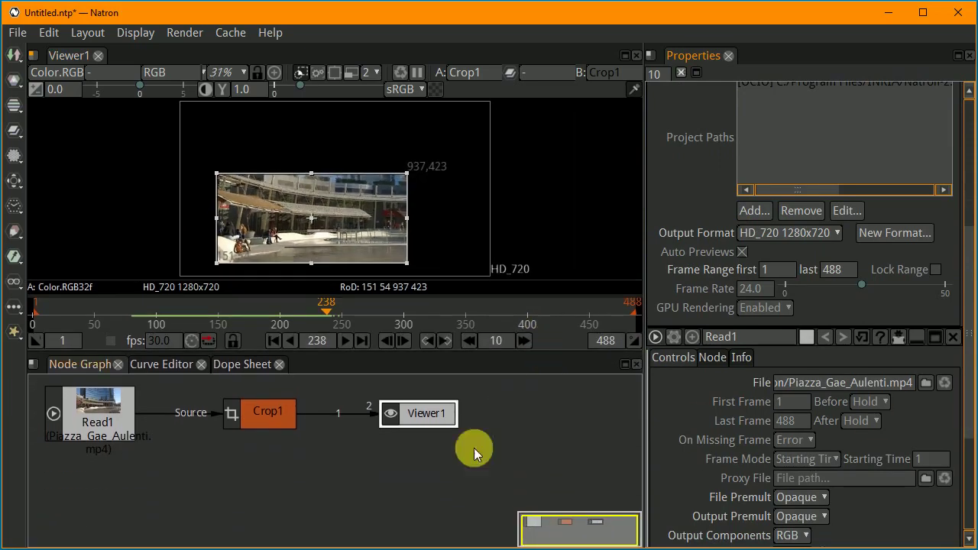
Add a Write node to an empty area of the Node Graph
left_click(515, 426)
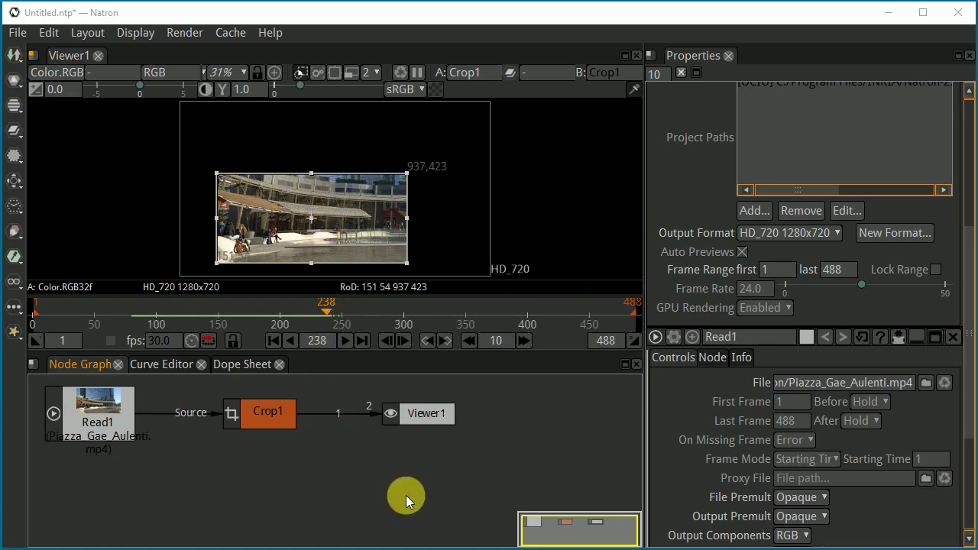
right_click(278, 471)
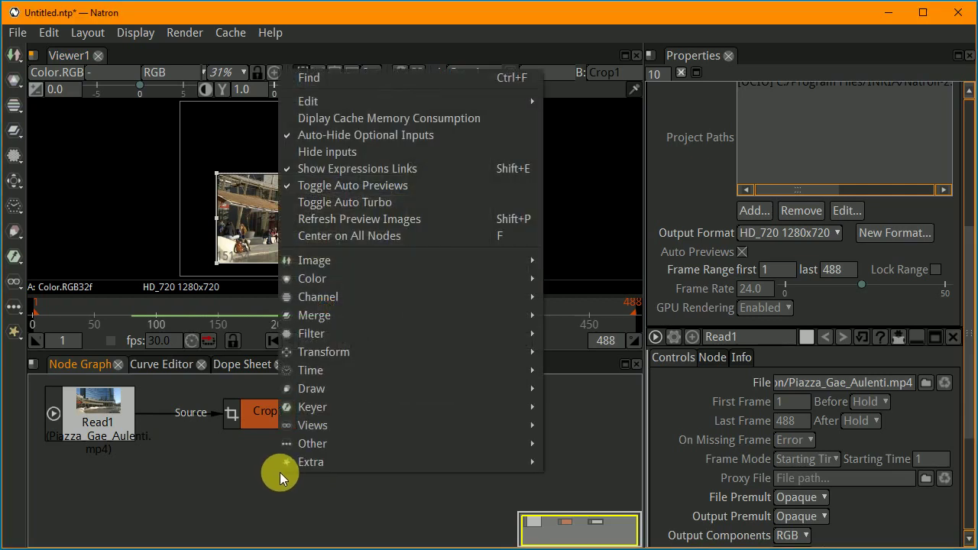
mouse_move(325, 289)
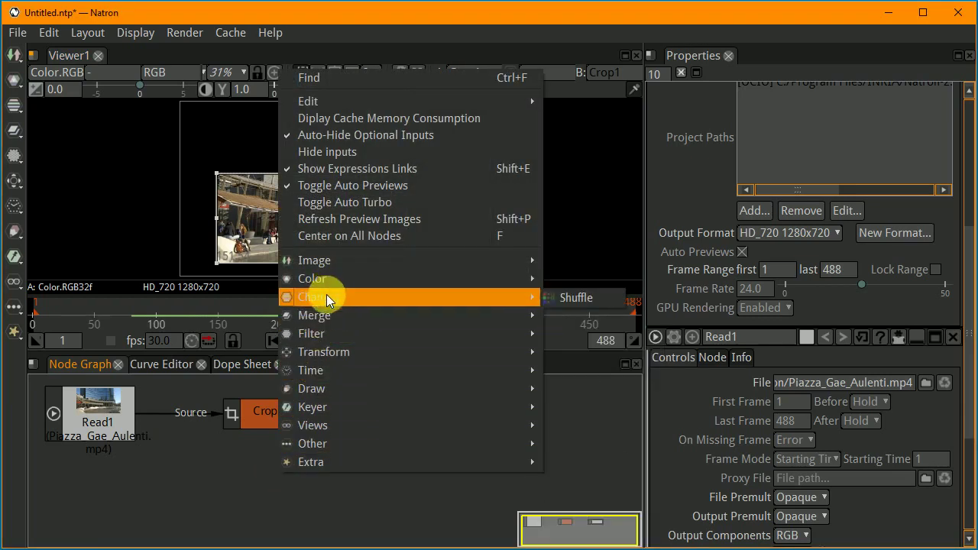
mouse_move(324, 264)
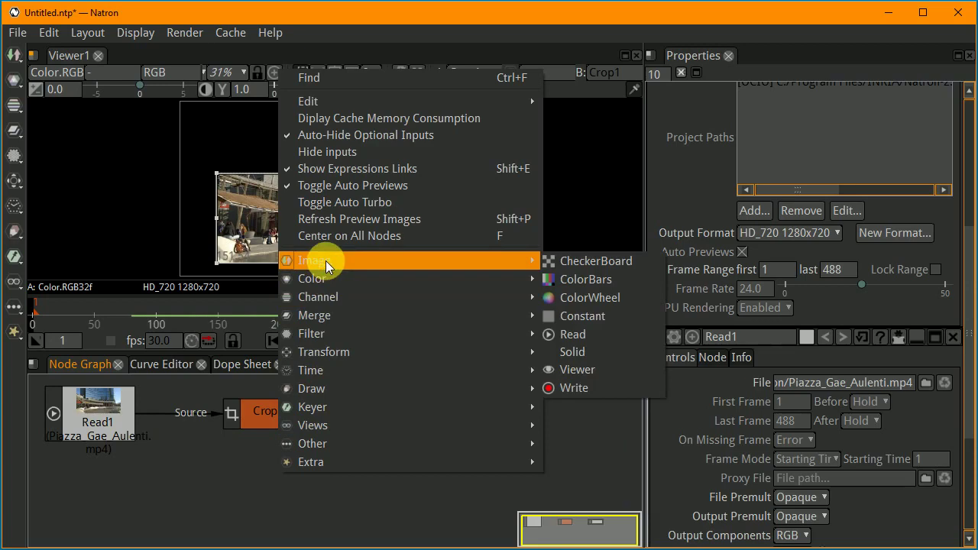
left_click(566, 388)
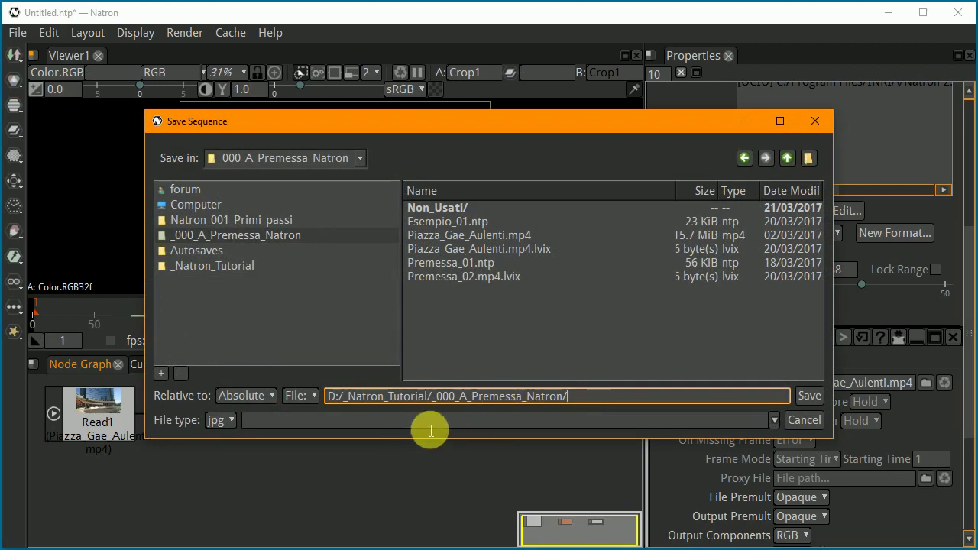
Set the output sequence's file type to mp4
left_click(232, 421)
scroll(251, 365, "down", 15)
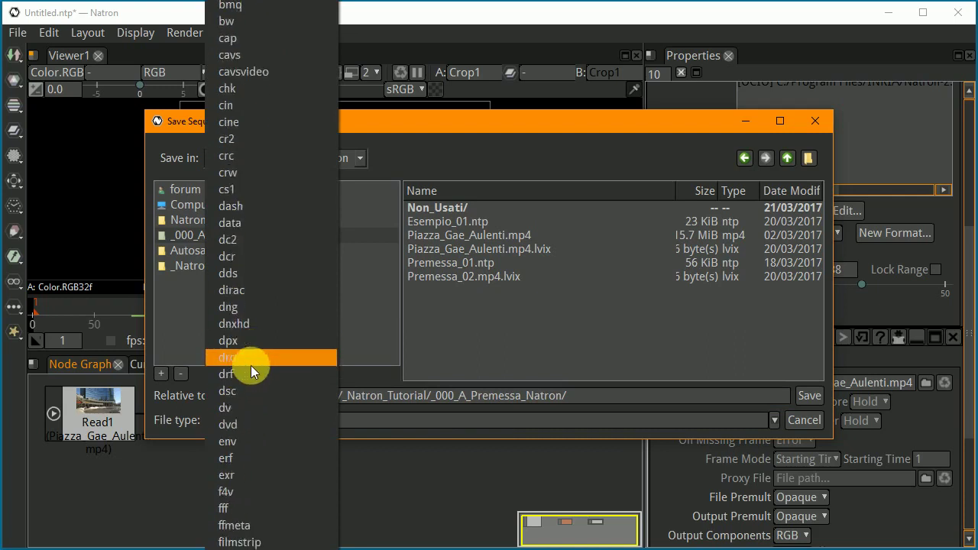
scroll(256, 360, "down", 10)
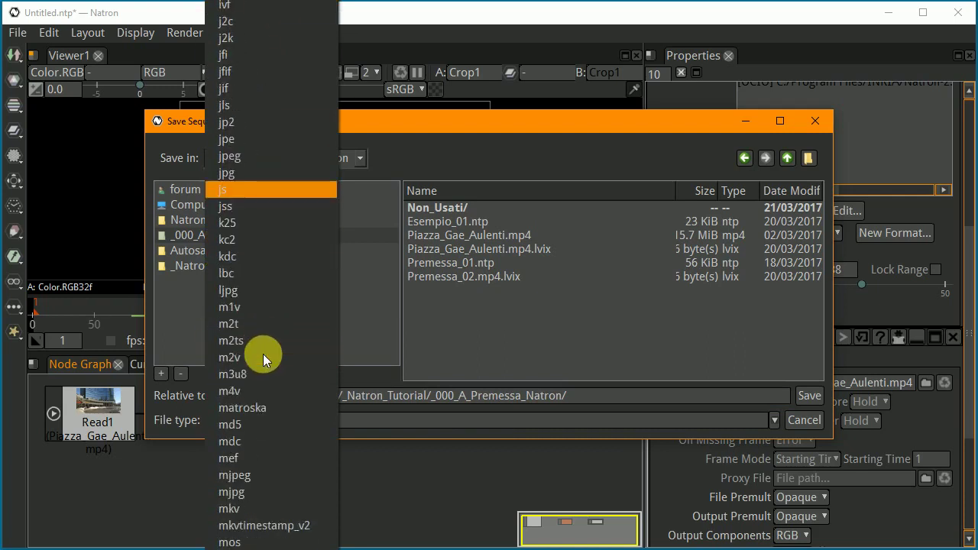
scroll(263, 354, "down", 4)
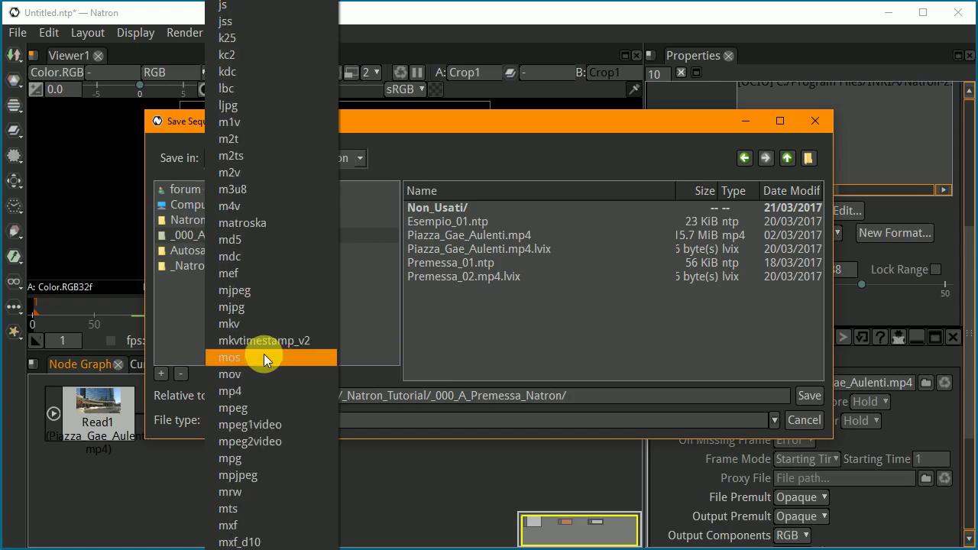
left_click(231, 394)
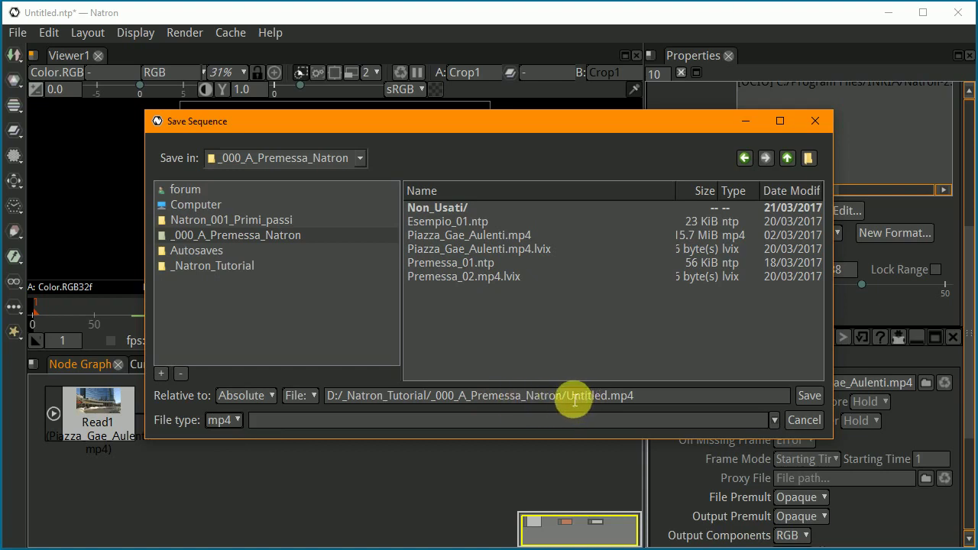
Name the output file Prova_Video_Tutorial_0.mp4 in the _000_A_Premessa_Natron folder and save it
left_click_drag(567, 397, 616, 404)
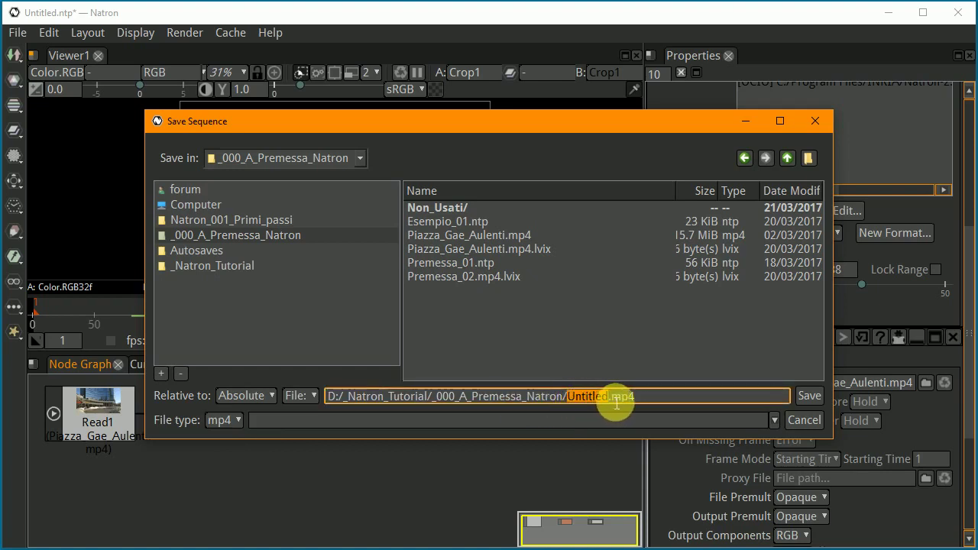
type("Prova")
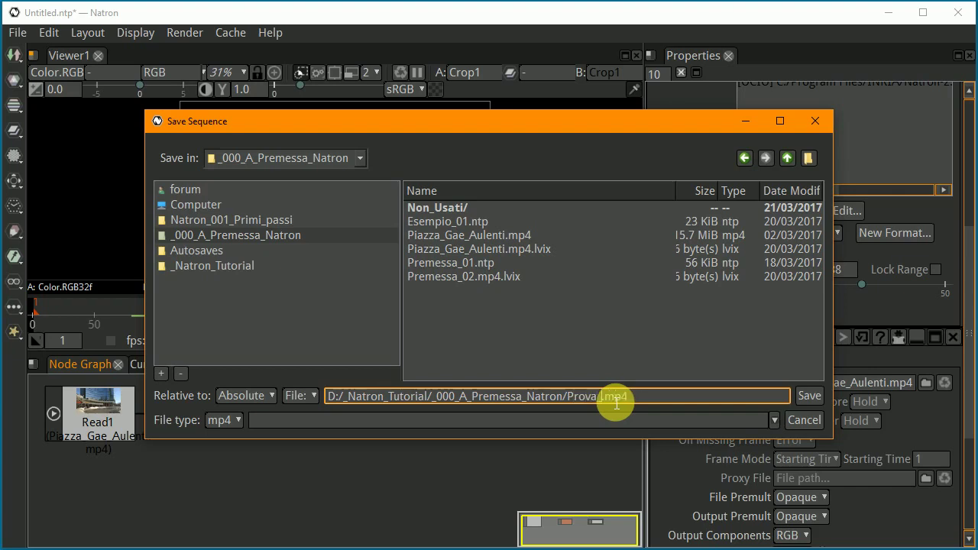
type("_Video_Tutorial_0")
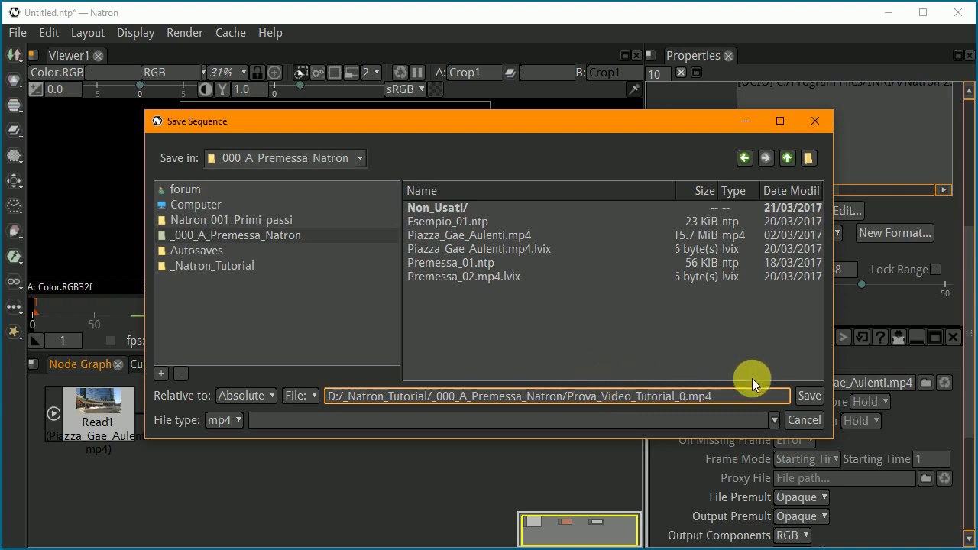
left_click(809, 397)
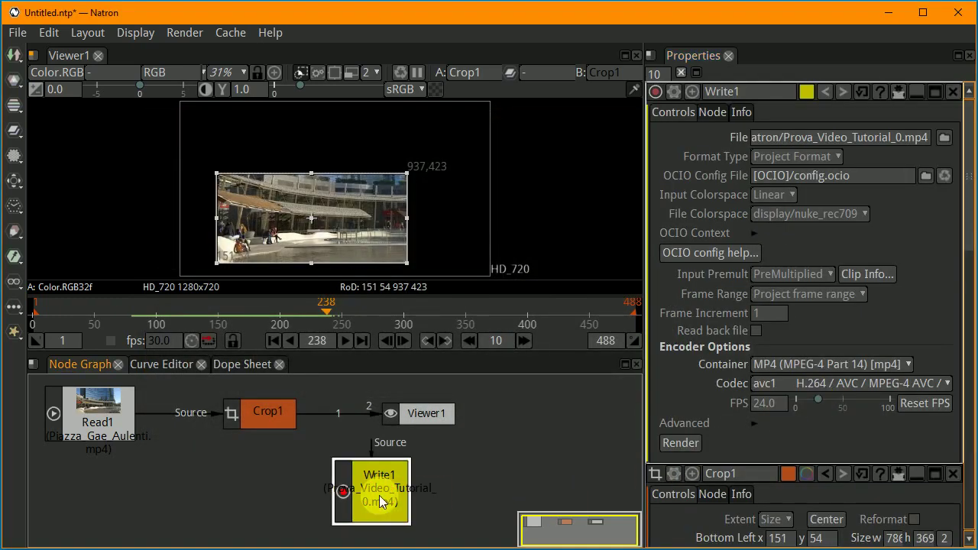
Shift the Write1 node slightly beneath the Crop1–Viewer1 connection and connect its Source input to Crop1
left_click_drag(380, 496, 357, 498)
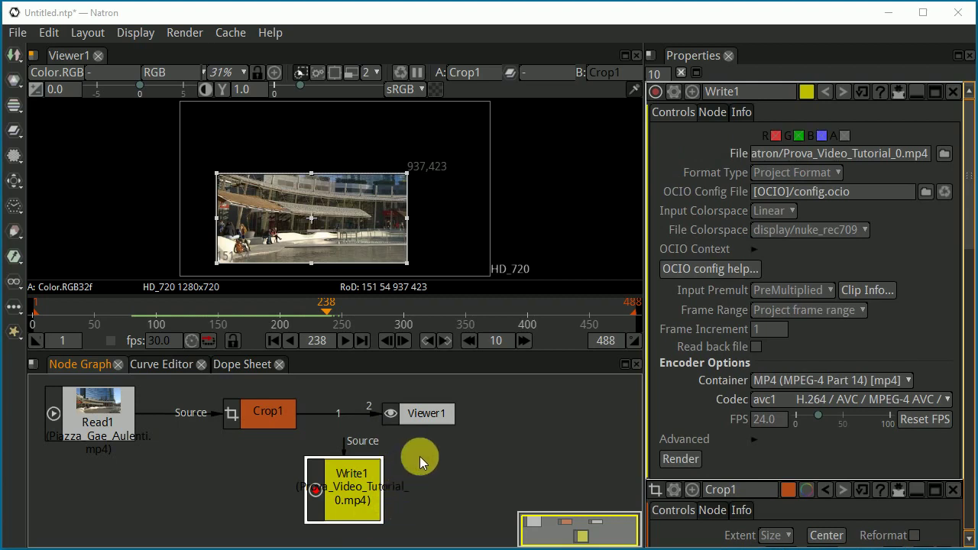
left_click(98, 412)
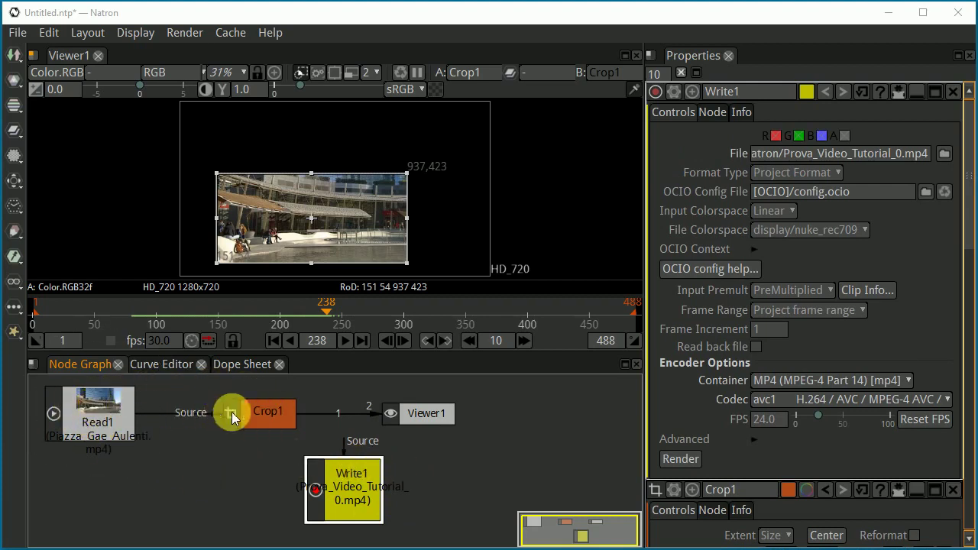
left_click(256, 412)
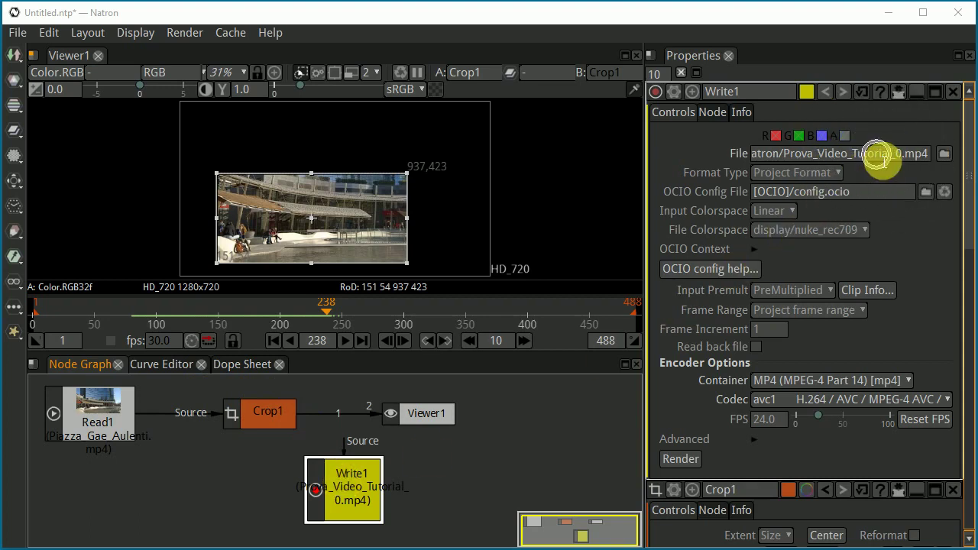
left_click(878, 157)
left_click(343, 443)
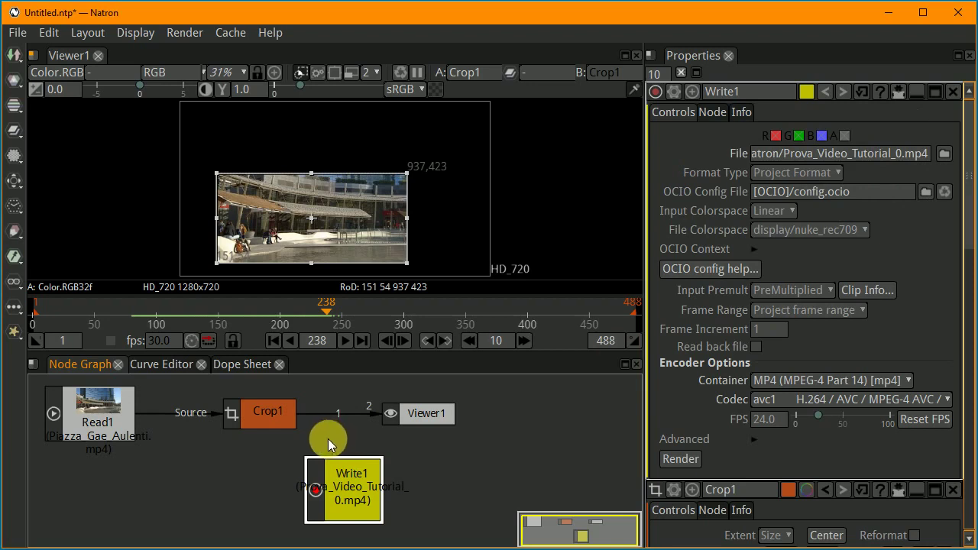
left_click_drag(315, 432, 280, 411)
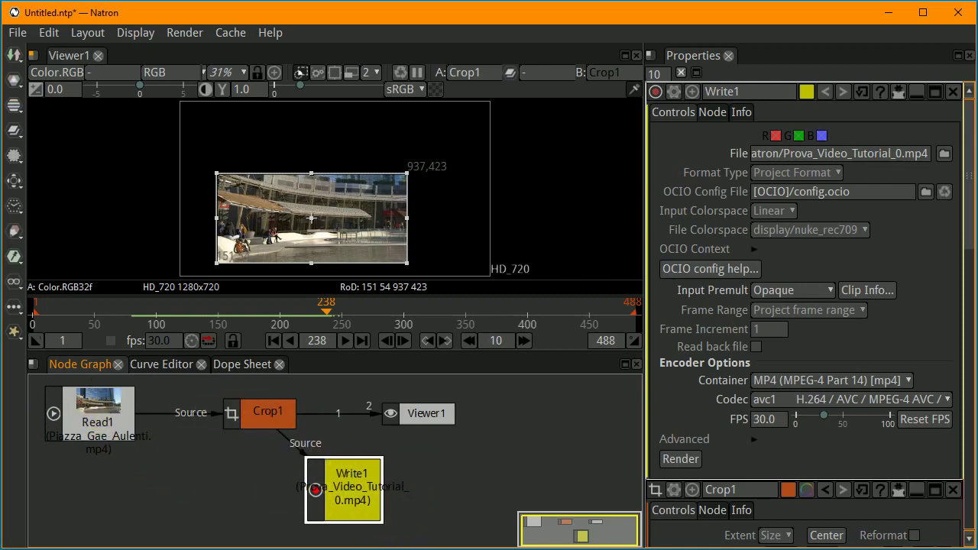
Check Write1's frame rate, container and codec, and render the cropped clip to the output file
left_click(773, 418)
left_click(770, 422)
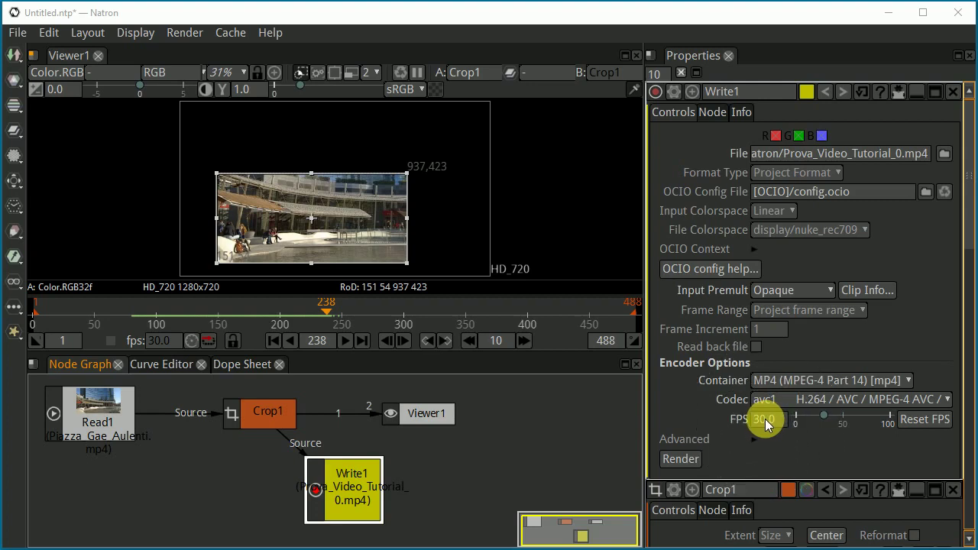
left_click(768, 422)
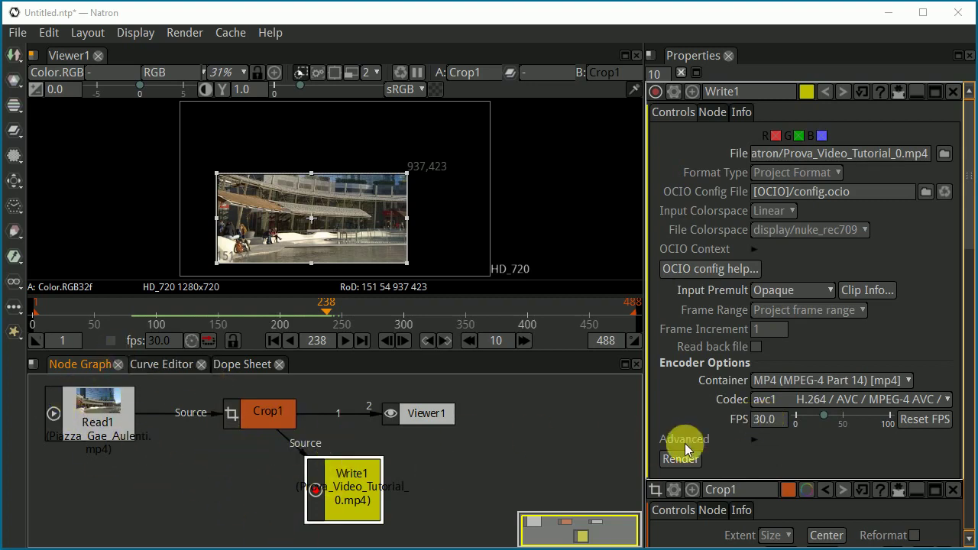
left_click(764, 420)
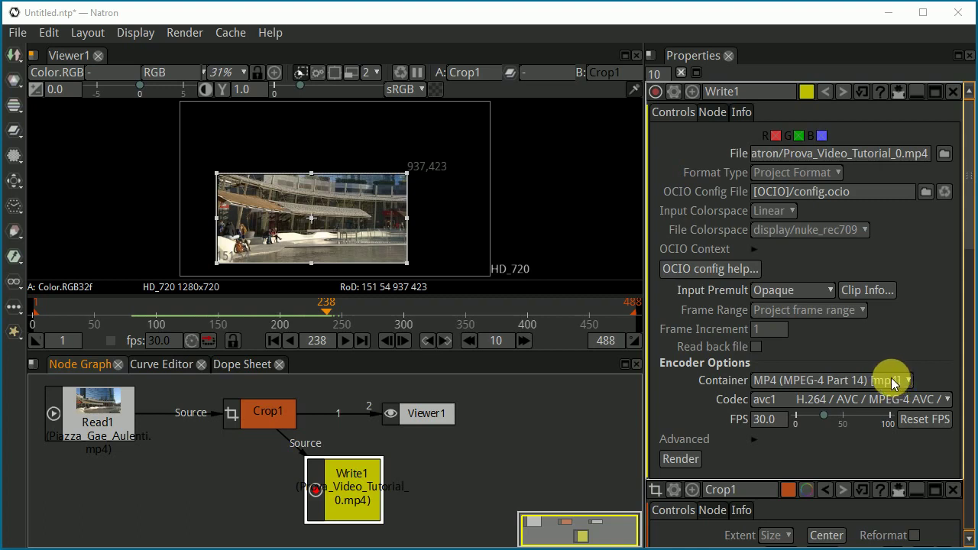
left_click(784, 399)
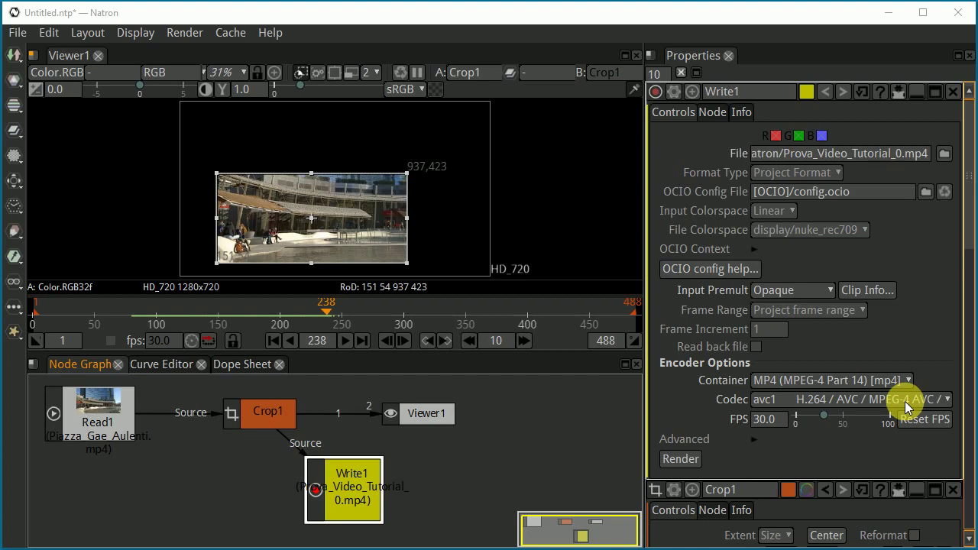
left_click(681, 458)
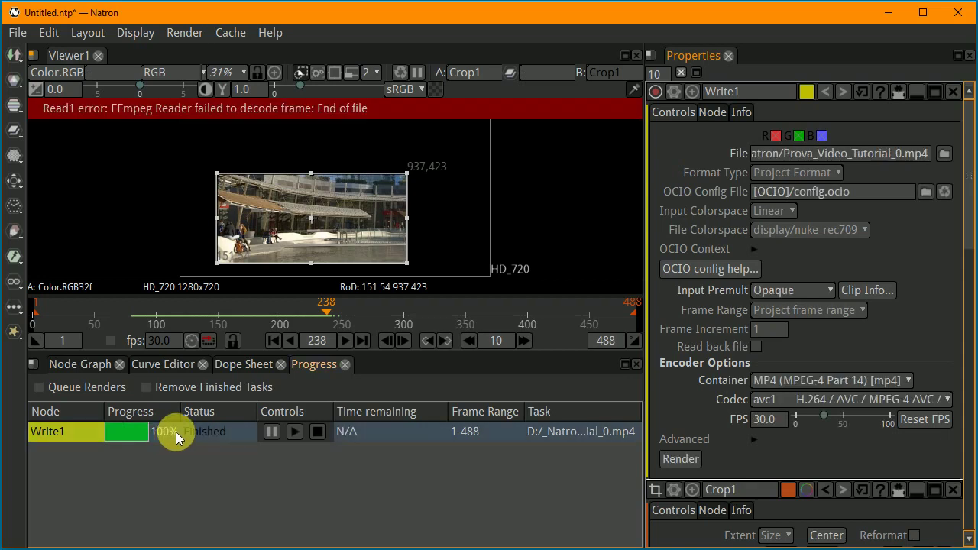
Switch to the file manager and preview Piazza_Gae_Aulenti.mp4 and the rendered Prova_Video_Tutorial_0.mp4
left_click(156, 105)
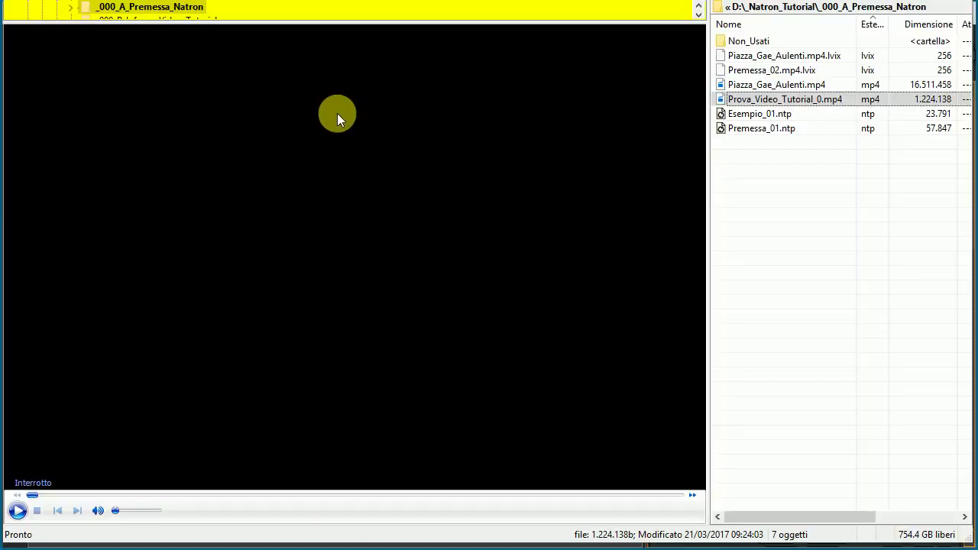
left_click(764, 86)
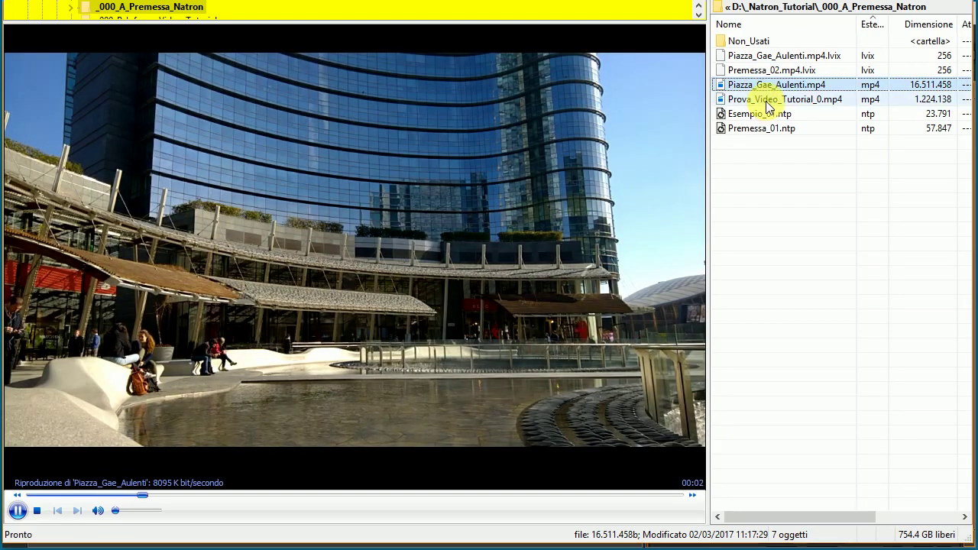
left_click(768, 103)
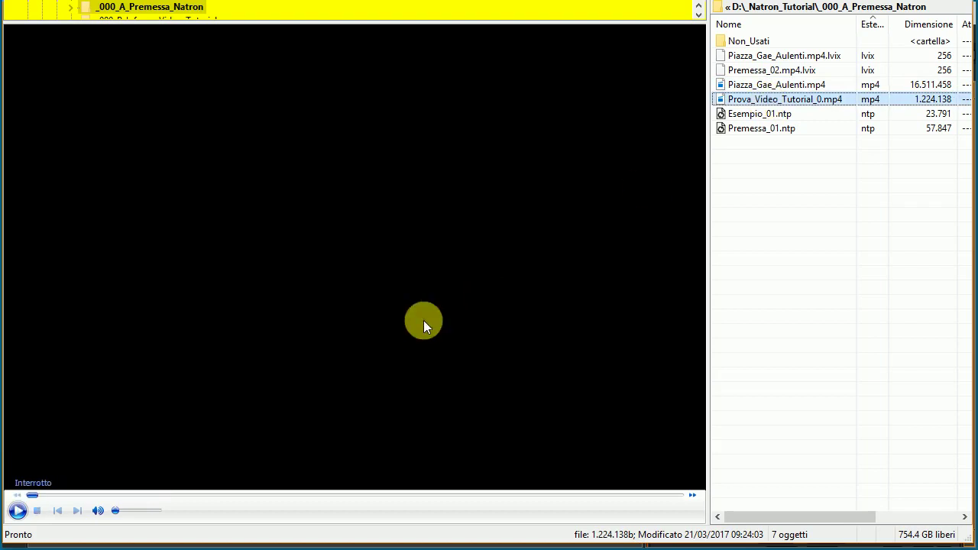
left_click(18, 510)
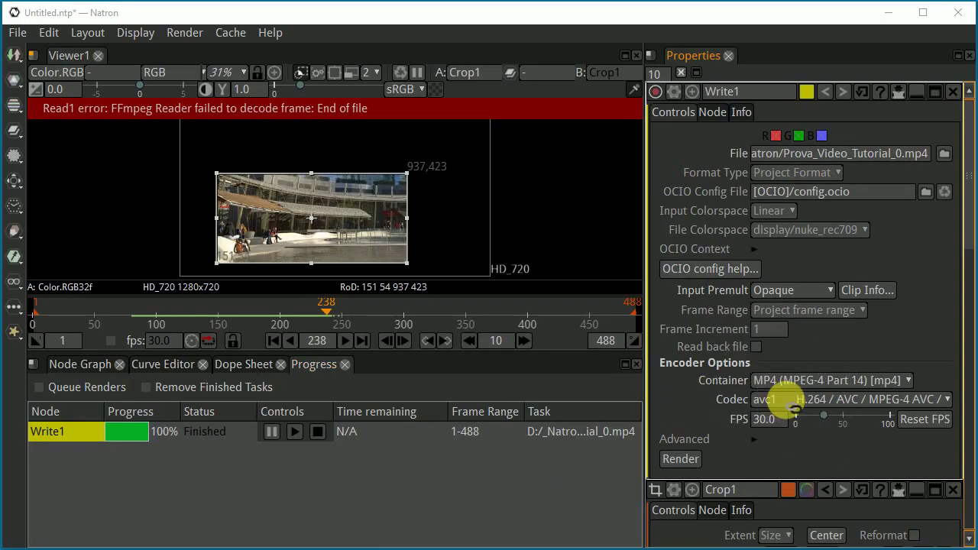
Set Write1's codec to mp4v MPEG-4 part 2 [mpeg4], temporarily moving the window aside to fit the full codec list on screen
left_click(947, 400)
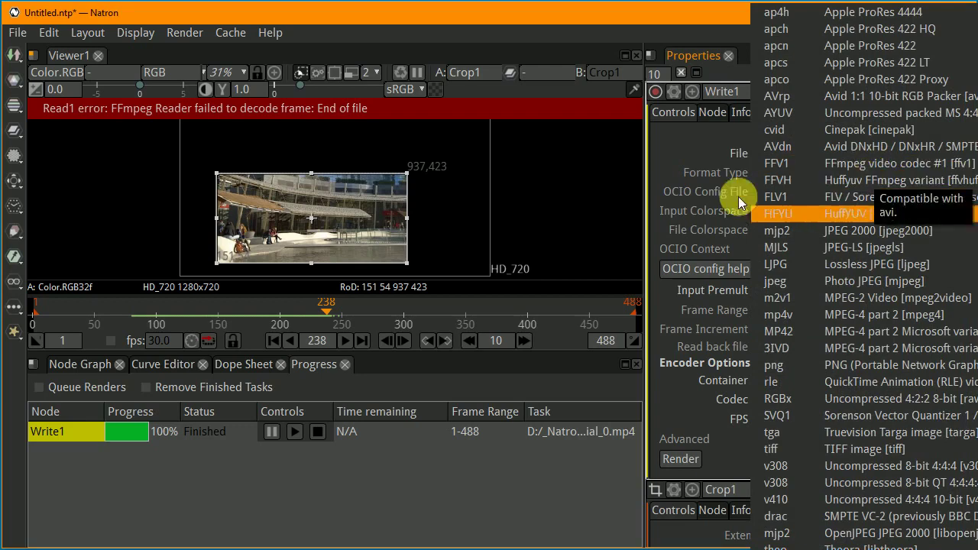
left_click(653, 18)
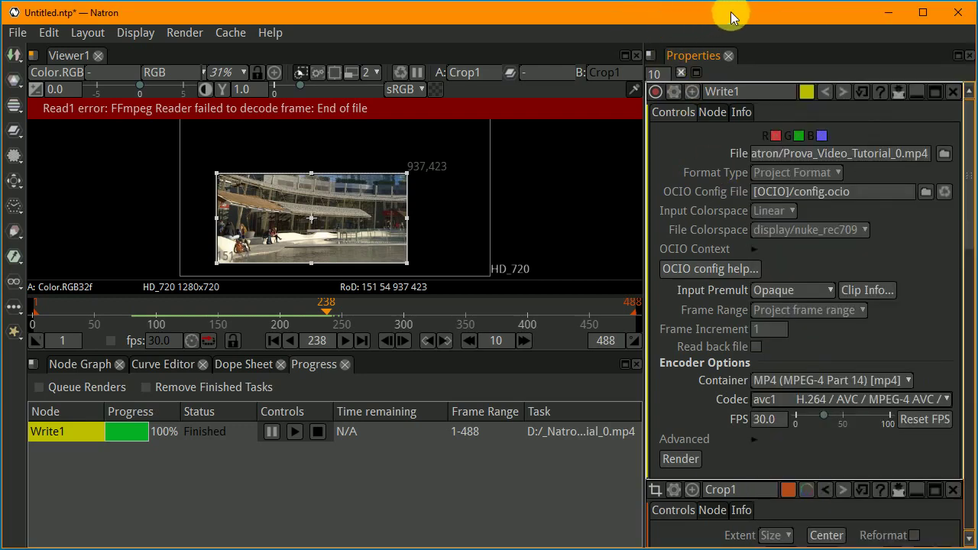
left_click_drag(727, 15, 389, 16)
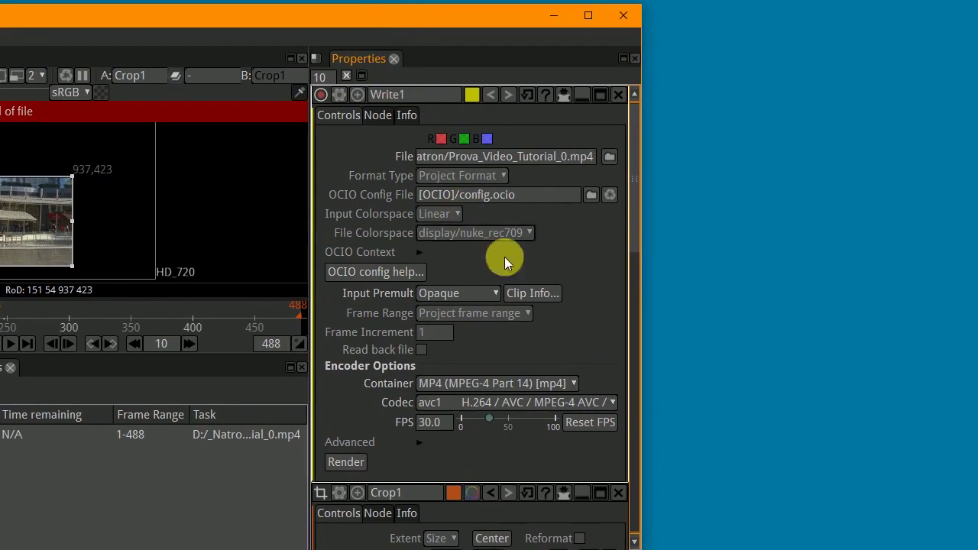
left_click(544, 402)
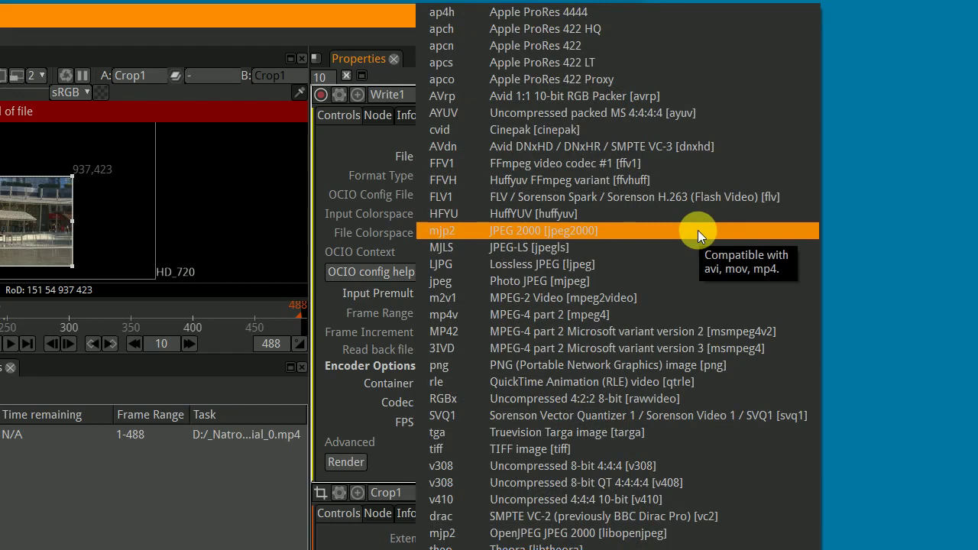
left_click(595, 313)
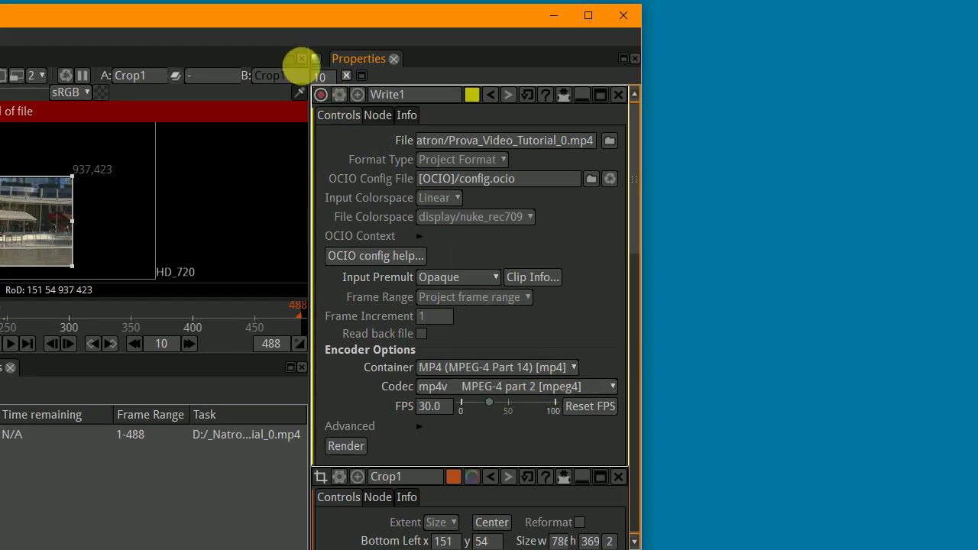
double_click(262, 15)
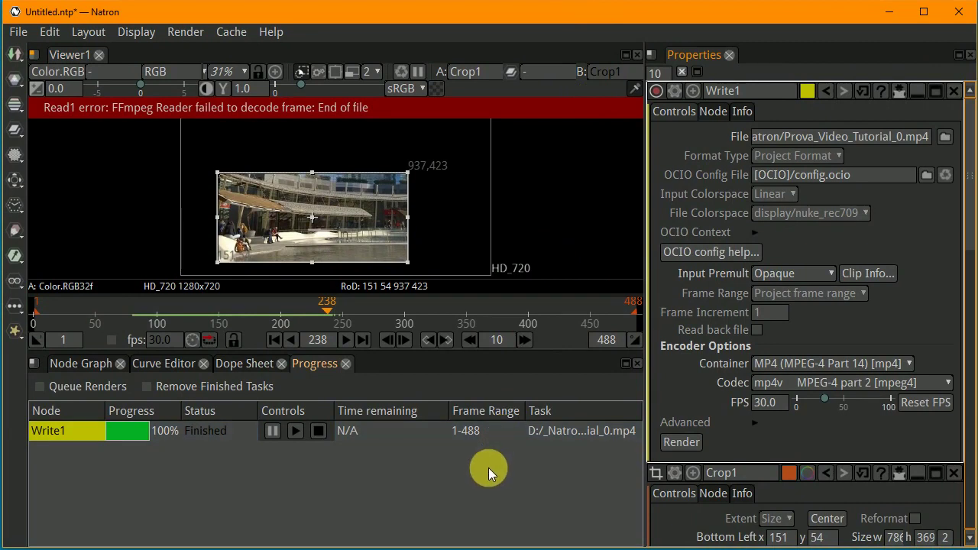
Change Write1's output file name to Prova_Video_Tutorial_0A.mp4 and render the cropped clip with the mp4v codec
left_click(907, 144)
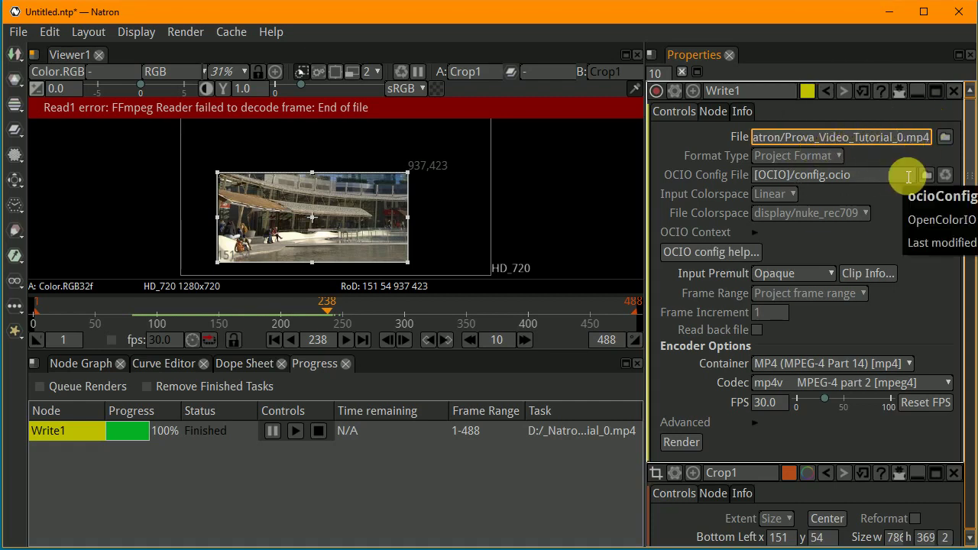
key("Delete")
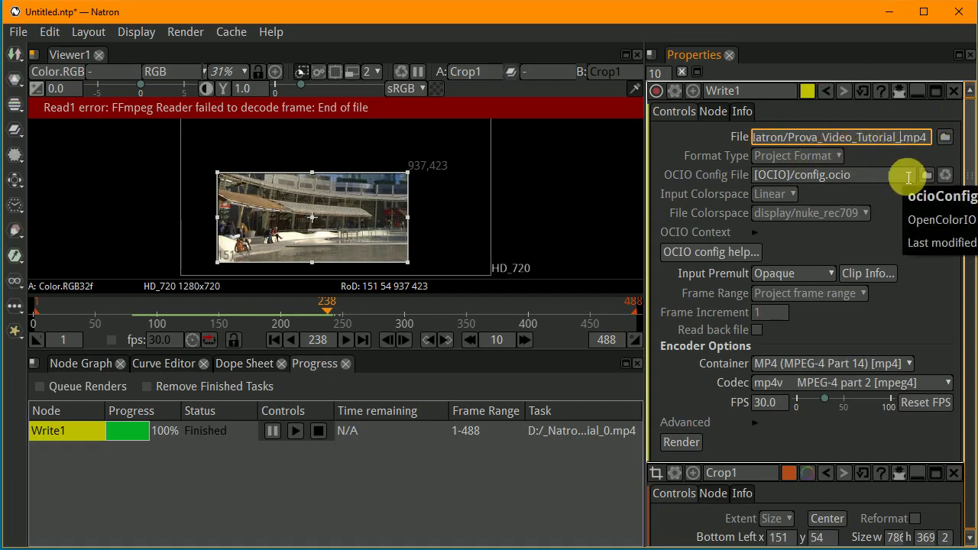
type("0A")
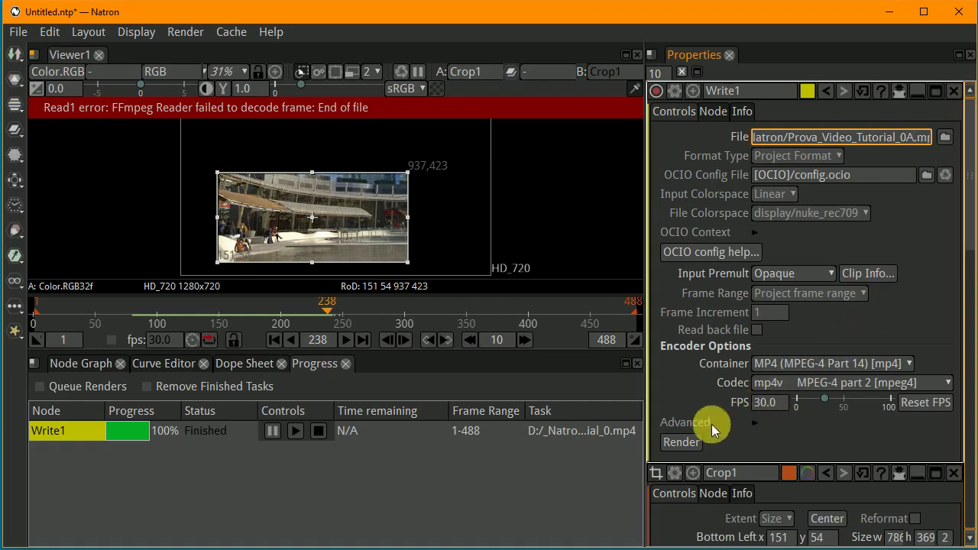
left_click(682, 443)
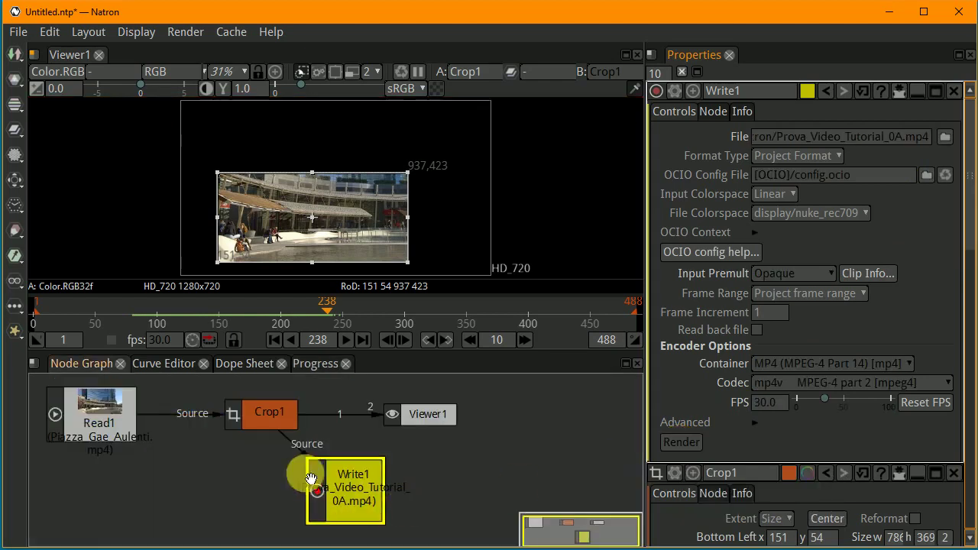
left_click(142, 363)
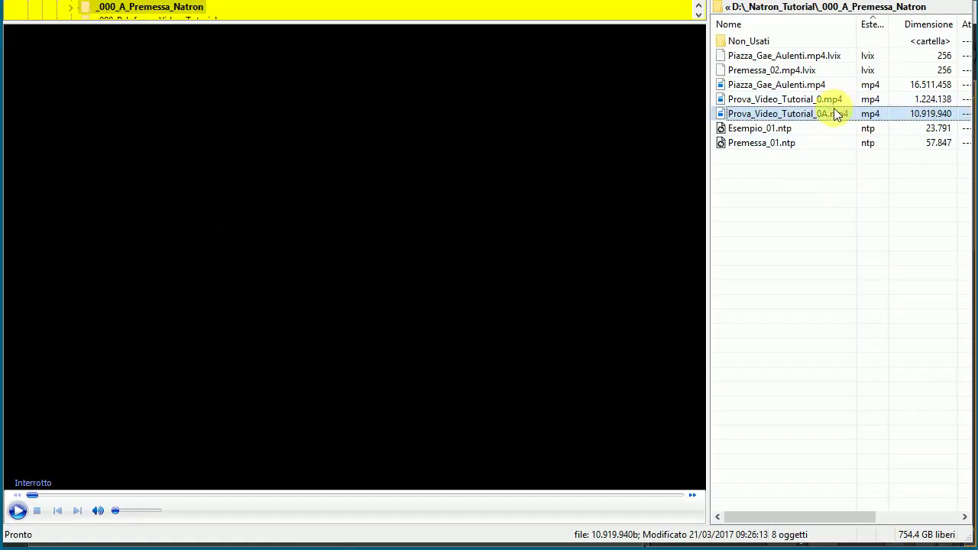
In the file manager, preview Prova_Video_Tutorial_0.mp4 and Prova_Video_Tutorial_0A.mp4, pausing the playback of the latter
left_click(769, 99)
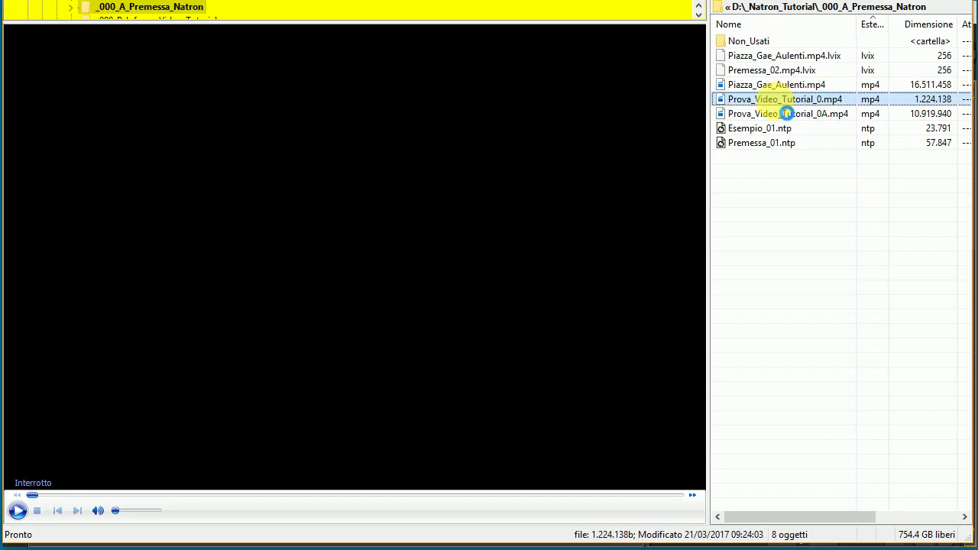
left_click(772, 116)
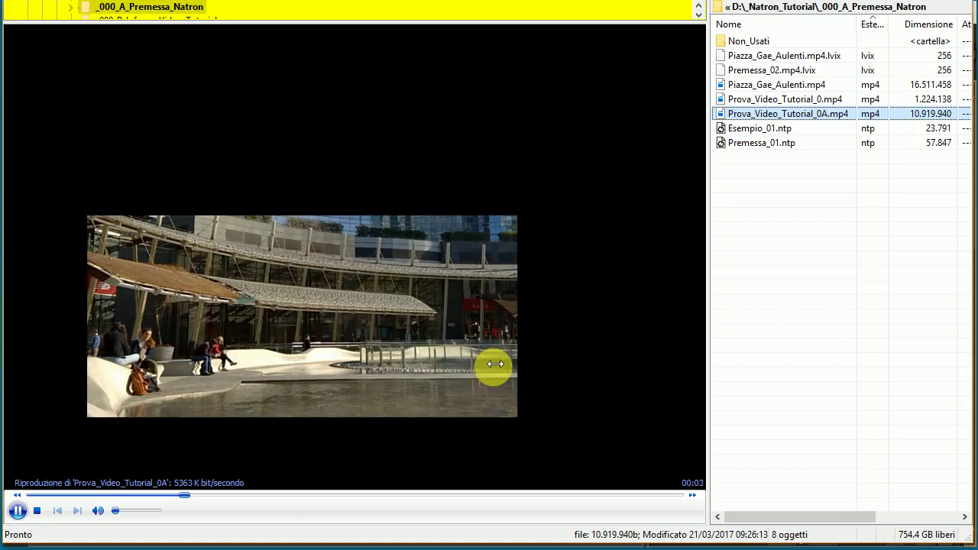
left_click(19, 512)
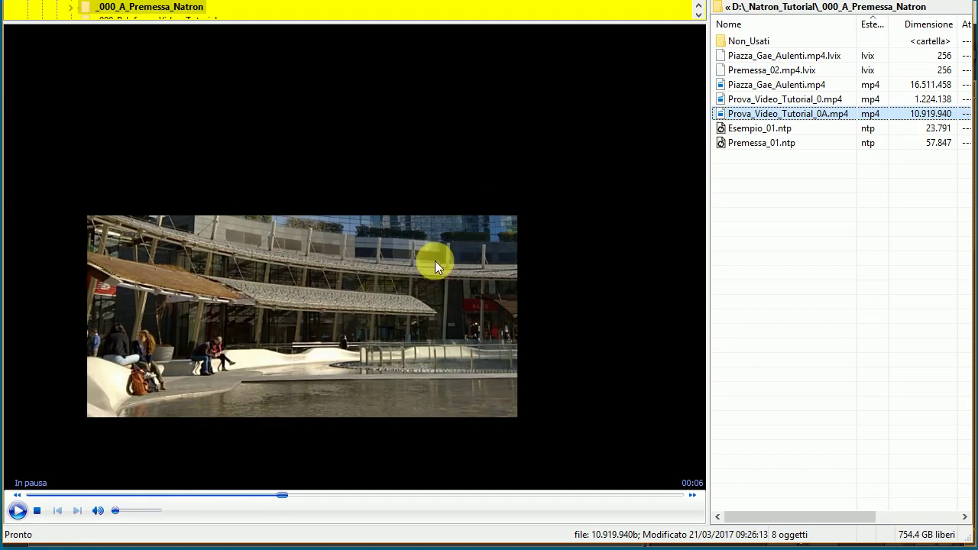
Inspect the frame width and height in Prova_Video_Tutorial_0A.mp4's file properties, and compare them with the project's Output Format in Natron
right_click(723, 113)
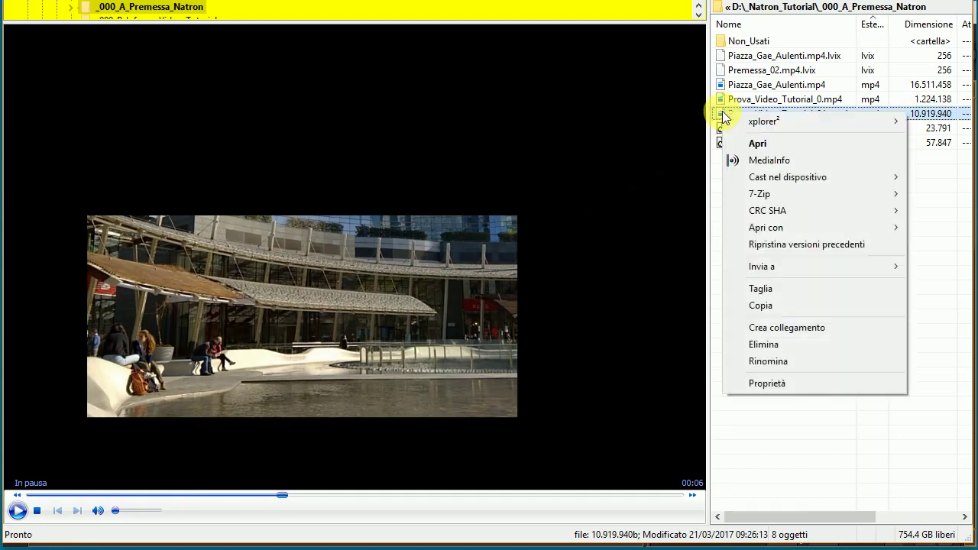
left_click(767, 383)
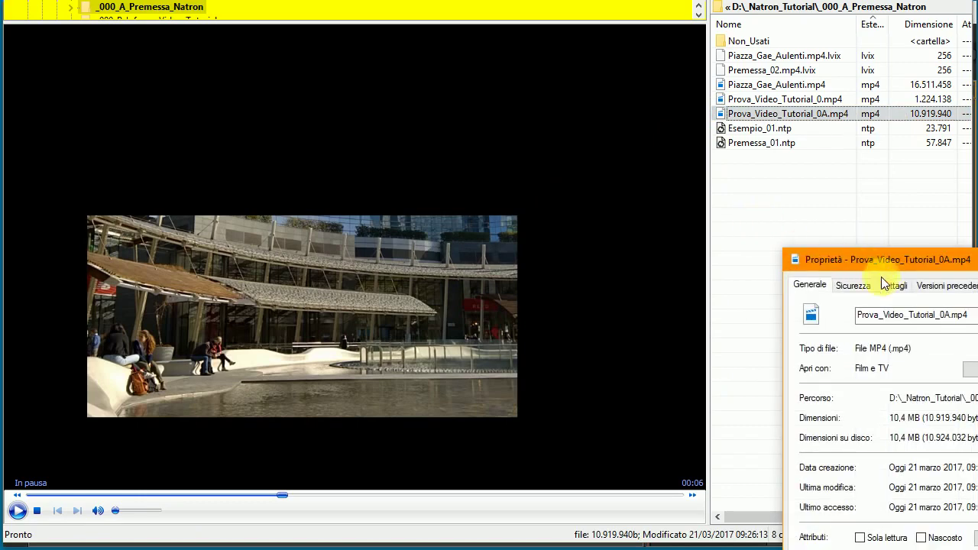
left_click_drag(879, 271, 329, 0)
left_click(359, 3)
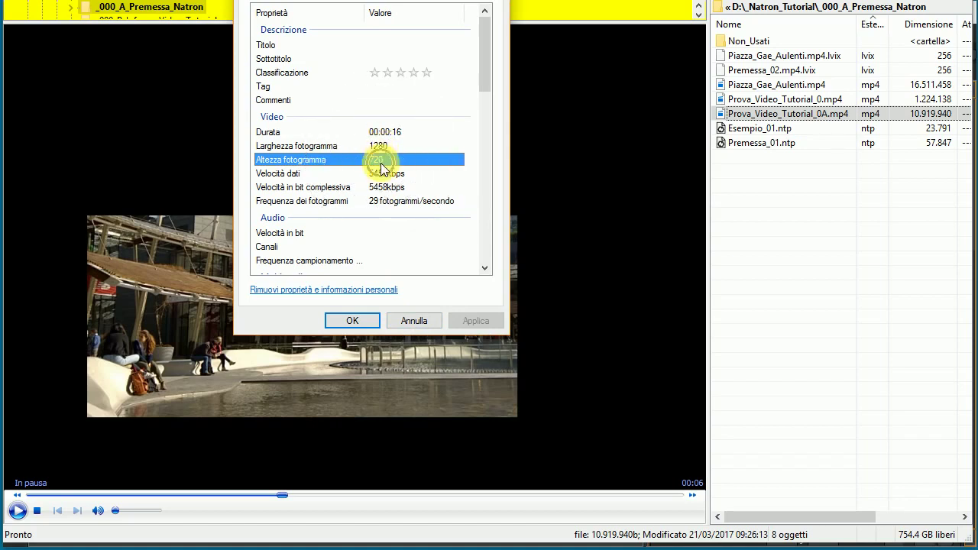
left_click(421, 323)
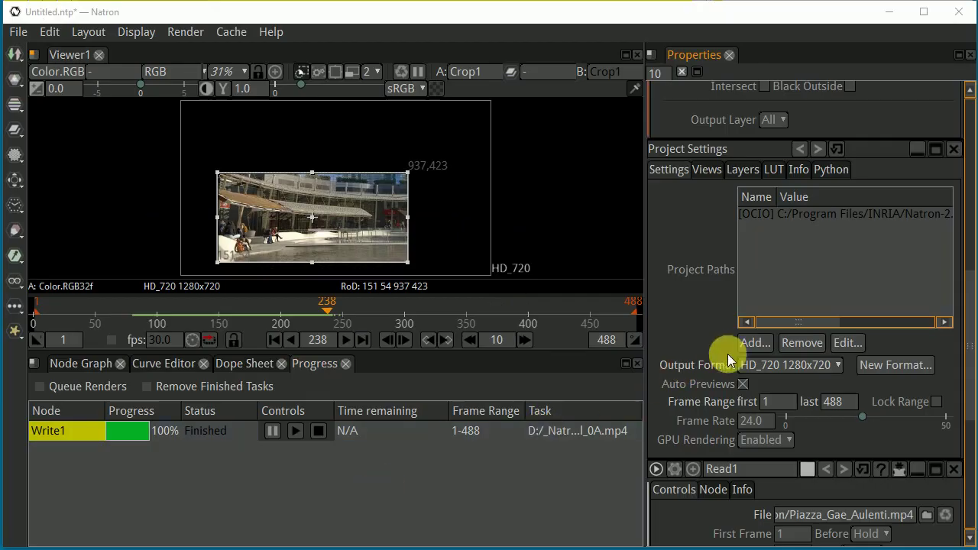
left_click(764, 367)
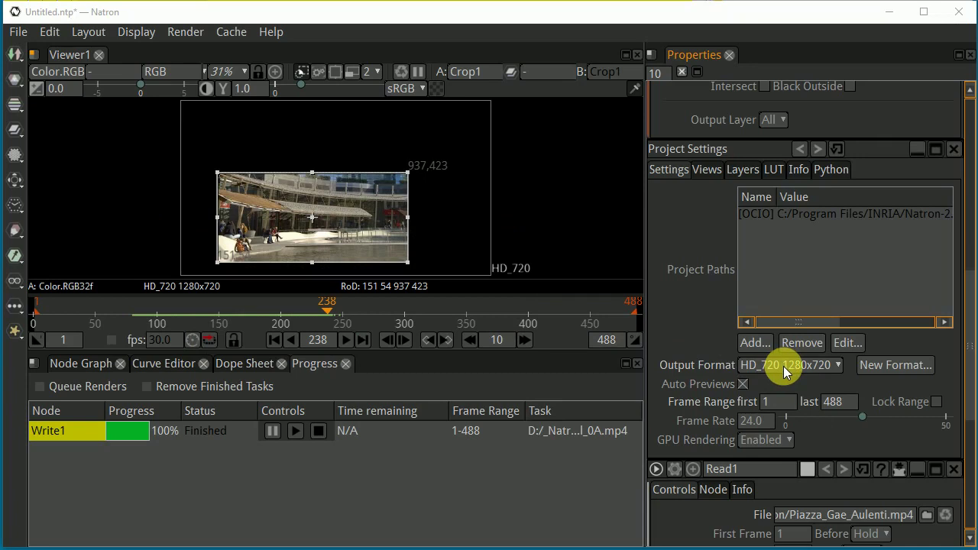
left_click(783, 365)
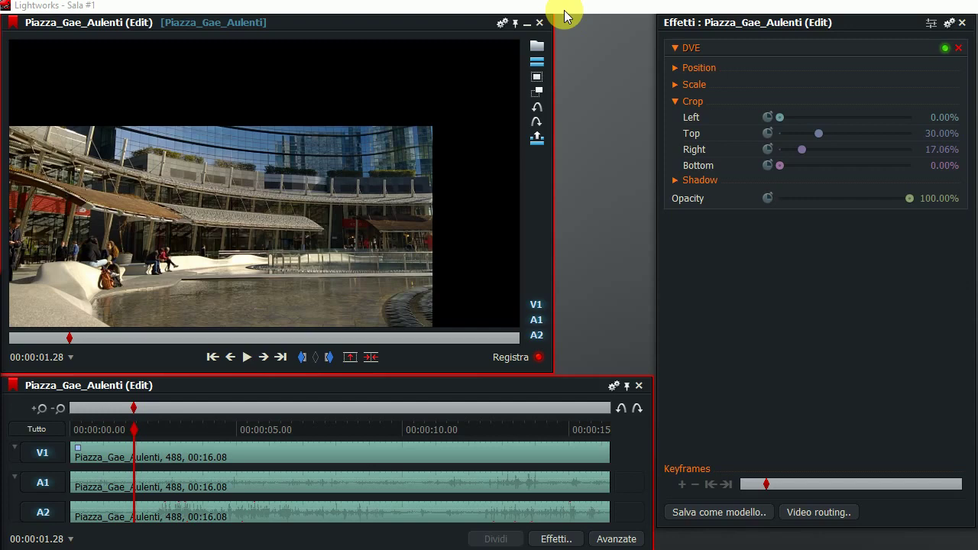
Switch to Lightworks and examine the DVE effect's Crop parameters on the Piazza_Gae_Aulenti edit for comparison
mouse_move(347, 272)
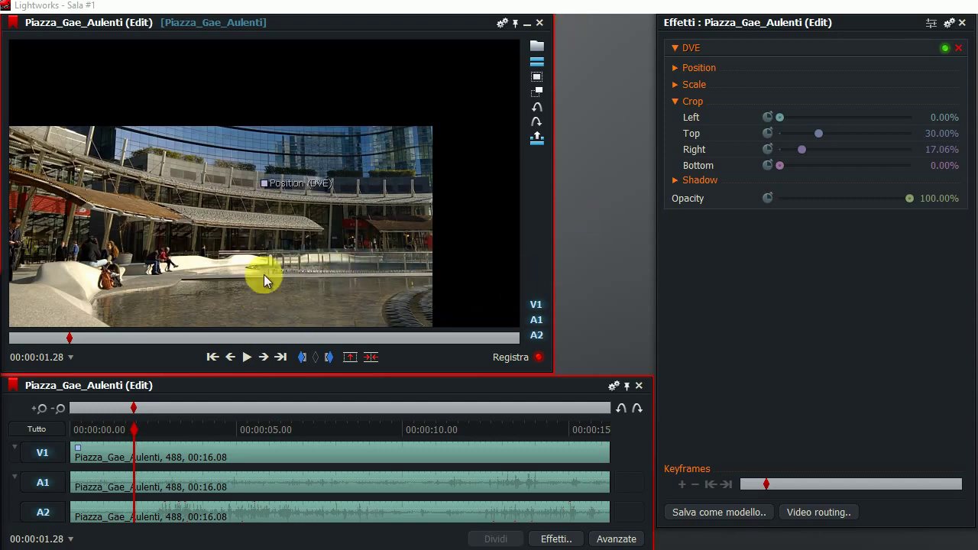
left_click(835, 27)
left_click(701, 54)
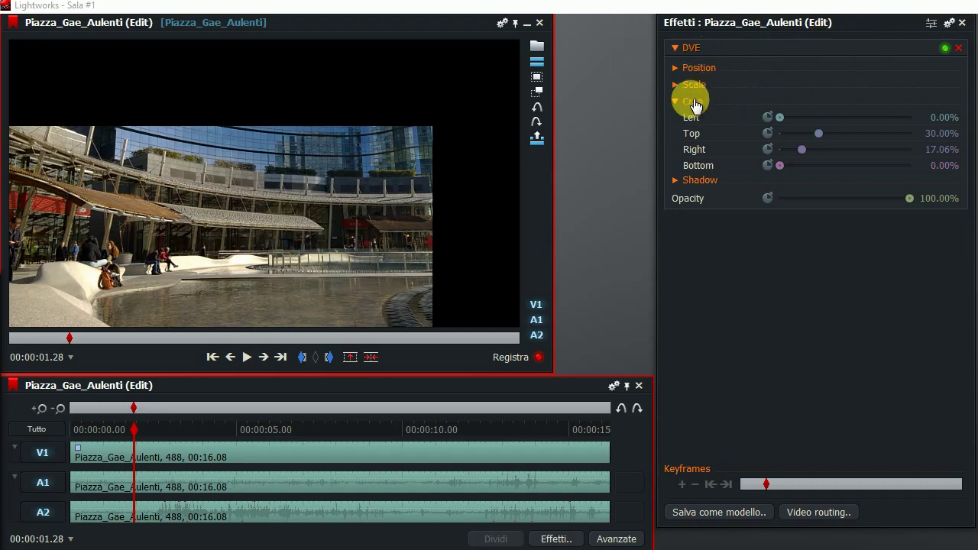
left_click(780, 119)
left_click_drag(785, 120, 766, 165)
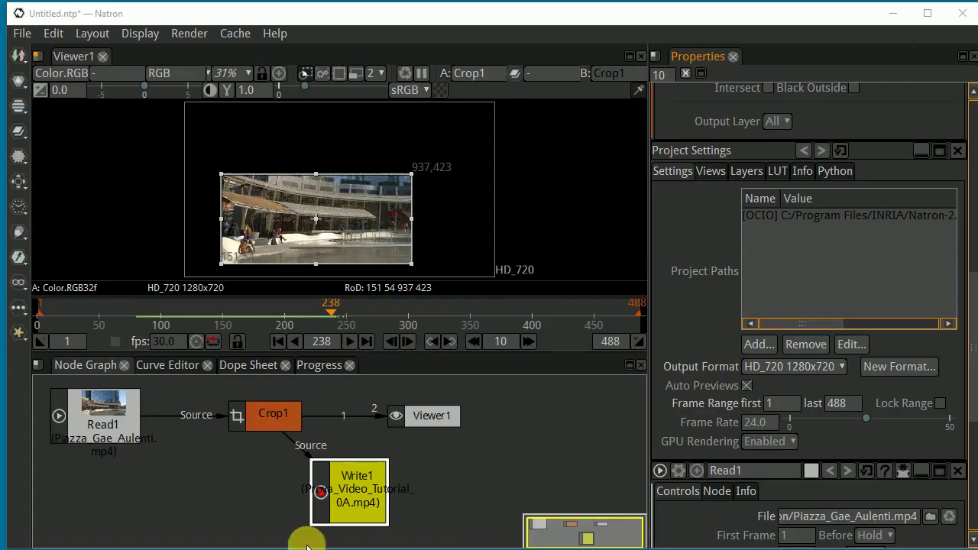
Return to Natron and spread out the node graph, moving Crop1 slightly towards Read1, Write1 slightly down and Viewer1 farther from Crop1
left_click(254, 419)
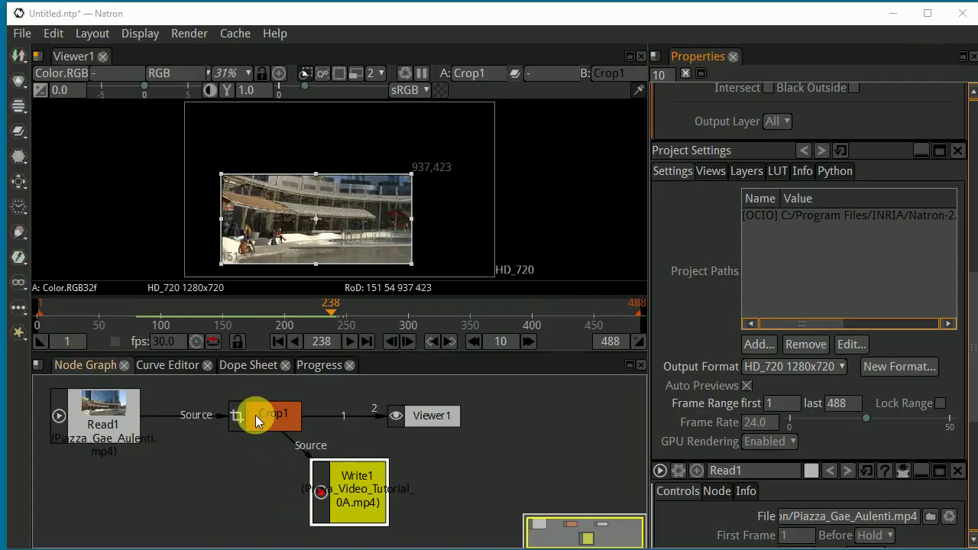
left_click_drag(256, 419, 240, 419)
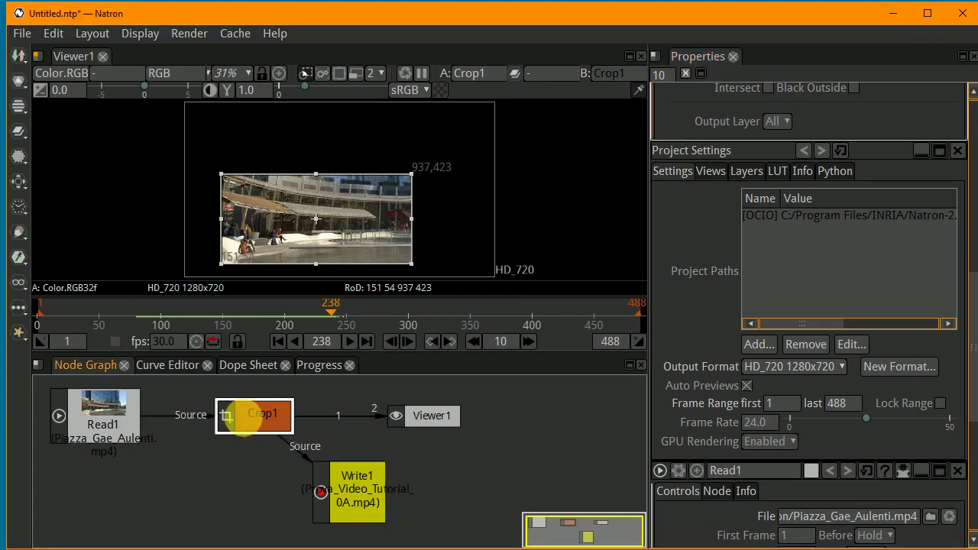
left_click_drag(345, 482, 345, 493)
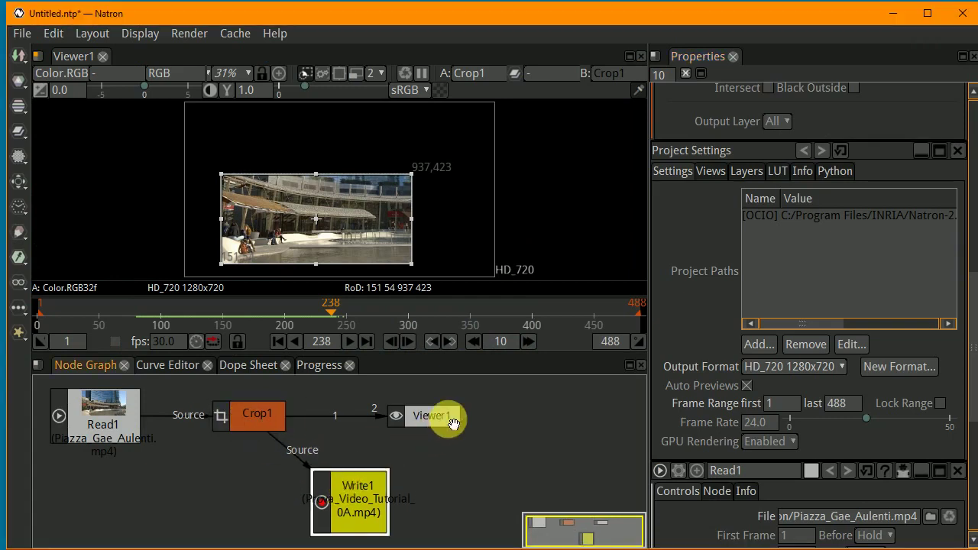
left_click_drag(443, 414, 468, 415)
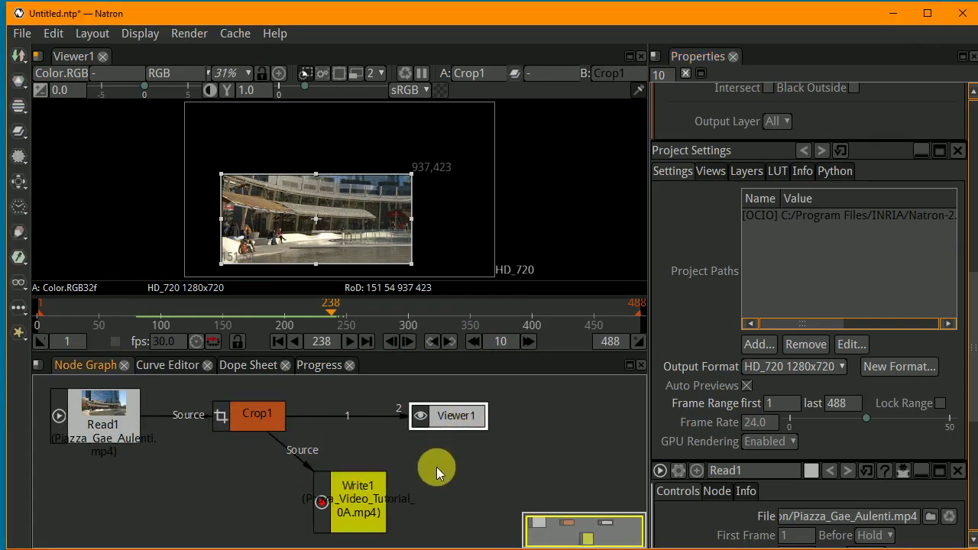
mouse_move(258, 425)
left_mouse_down()
mouse_move(269, 431)
mouse_move(255, 433)
mouse_move(269, 420)
left_mouse_up()
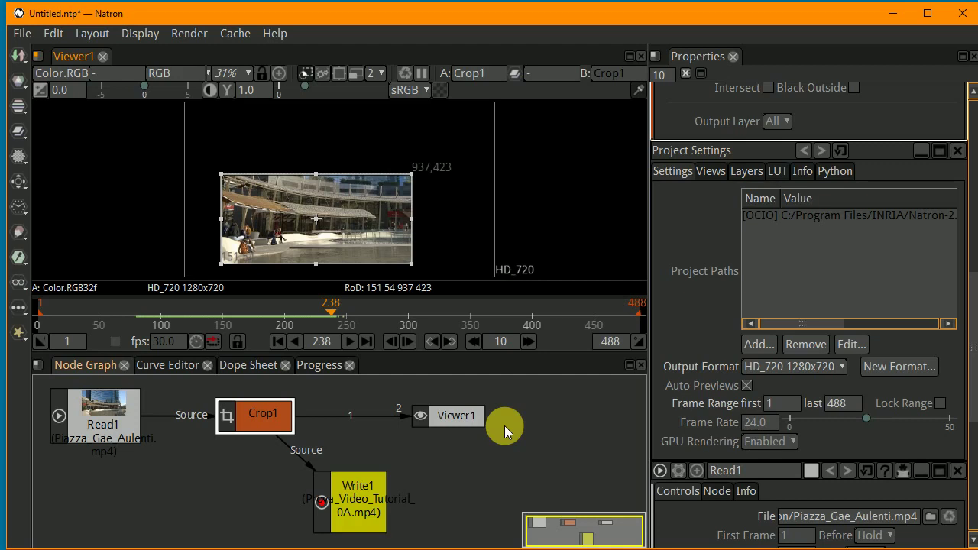
left_click(545, 435)
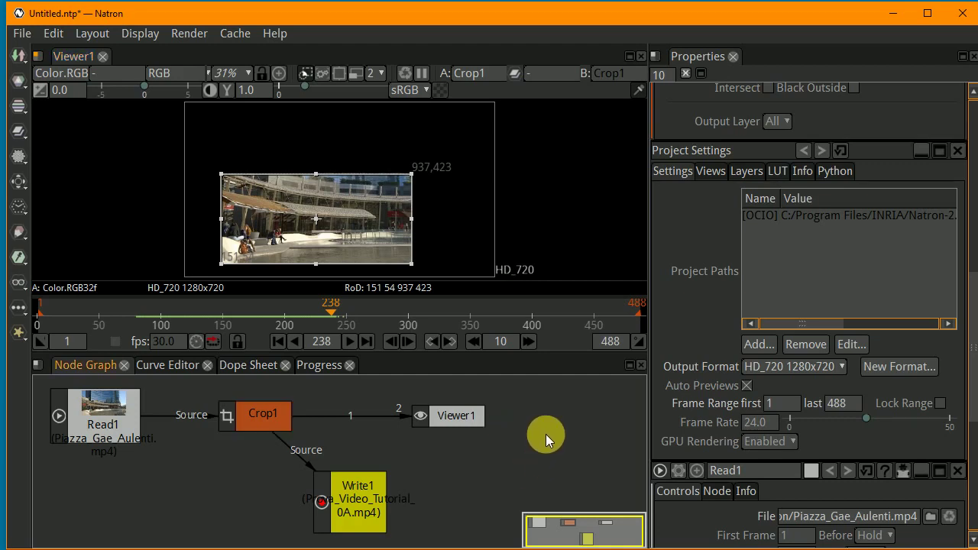